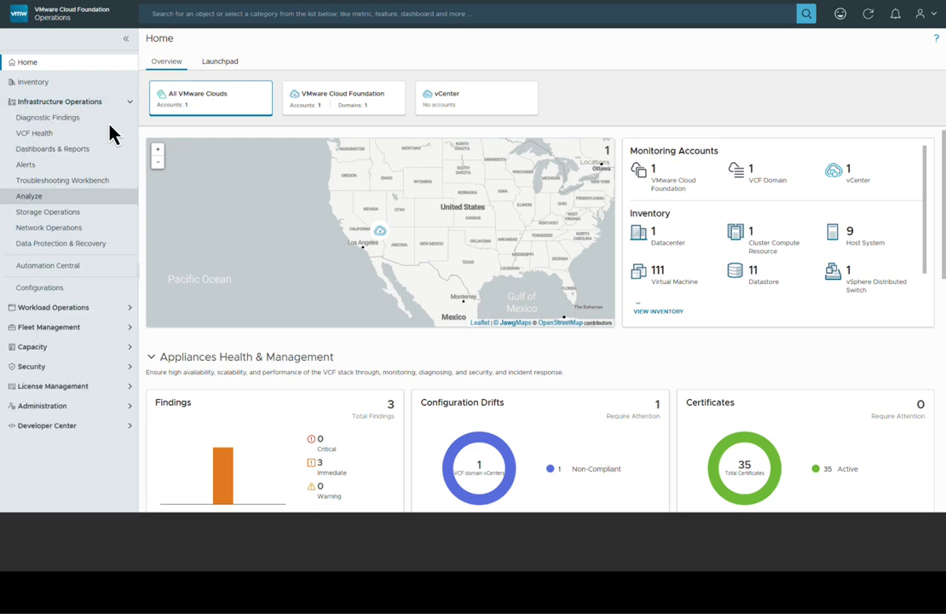
Open the log analysis page under Infrastructure Operations and add a filter row to the query
click(81, 205)
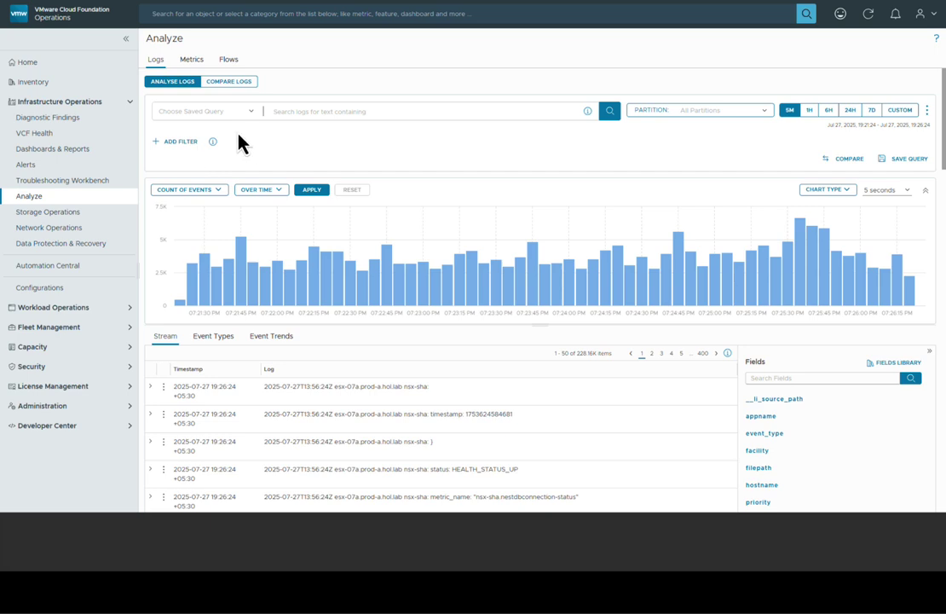
click(192, 141)
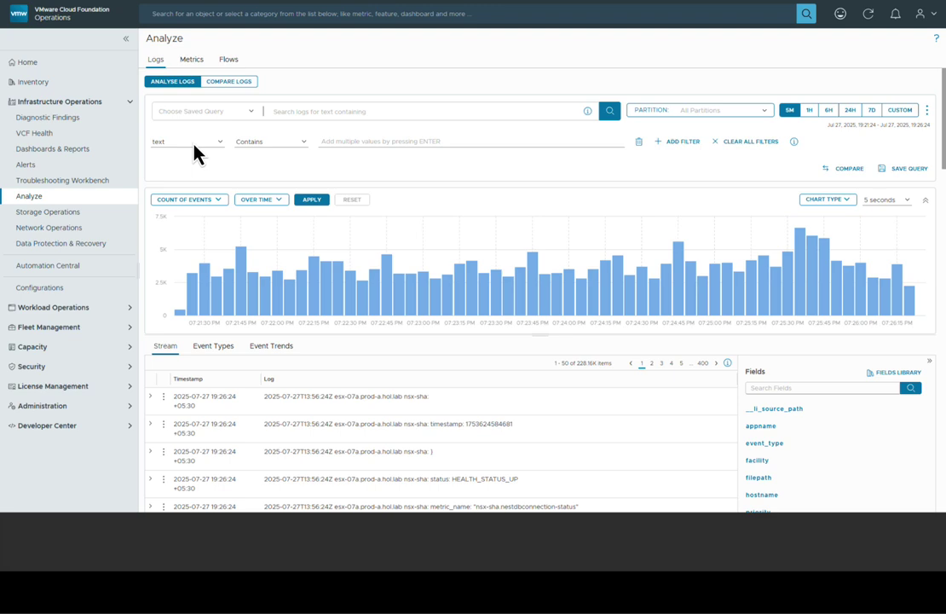
Look through the fields available for the log filter, including the VCF Operations, vSAN and vSphere groups
click(223, 147)
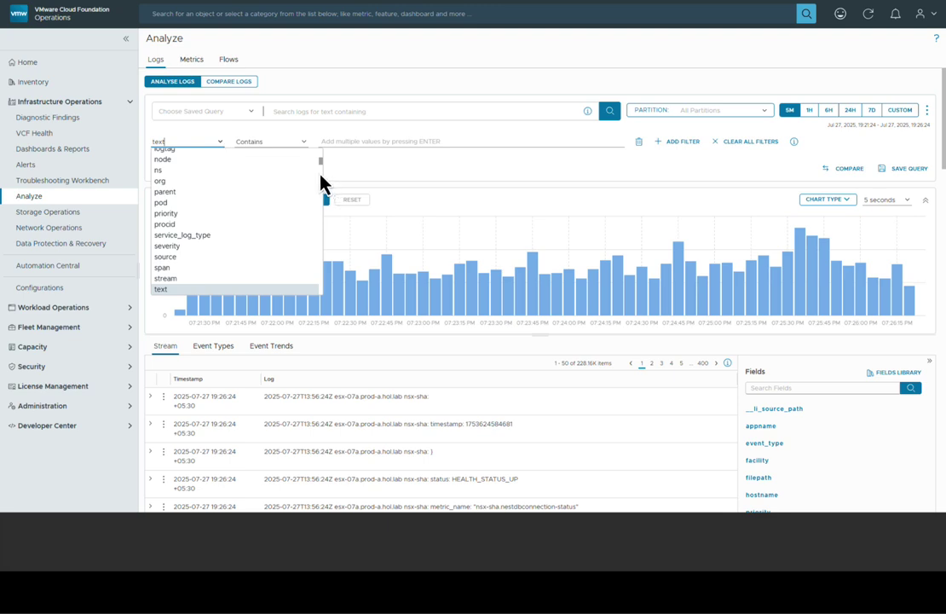
scroll(323, 183, down, 5)
scroll(323, 181, down, 10)
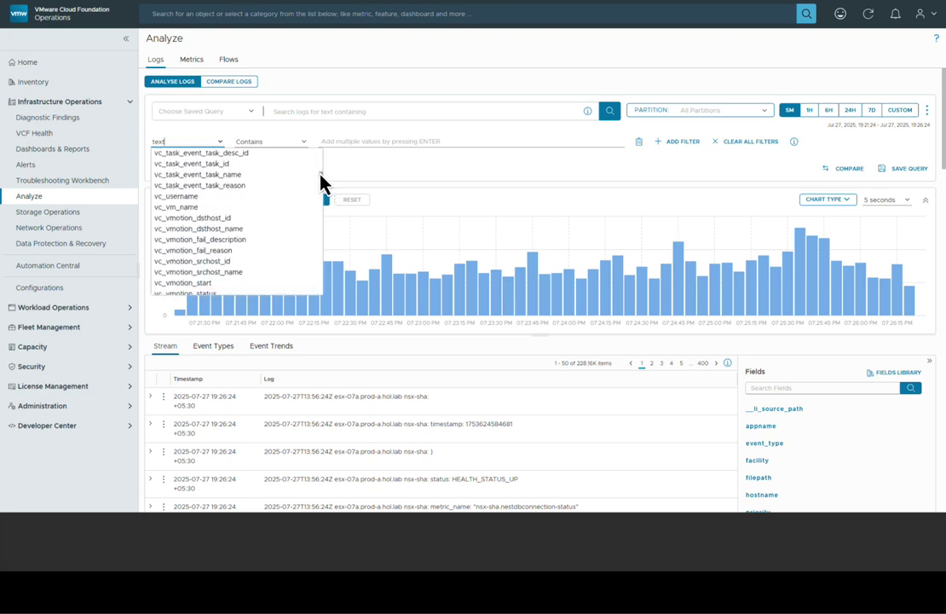
scroll(323, 181, down, 10)
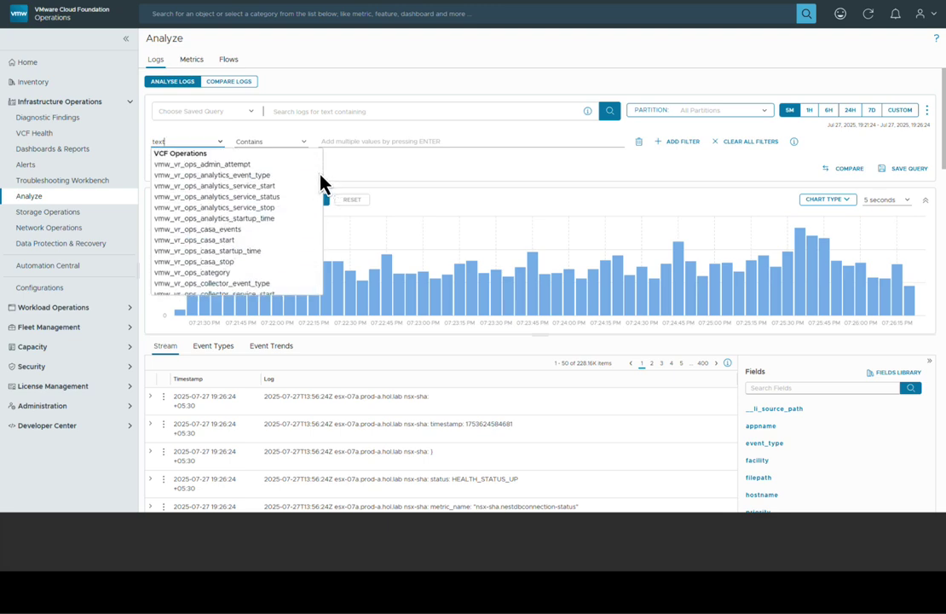
scroll(323, 183, down, 10)
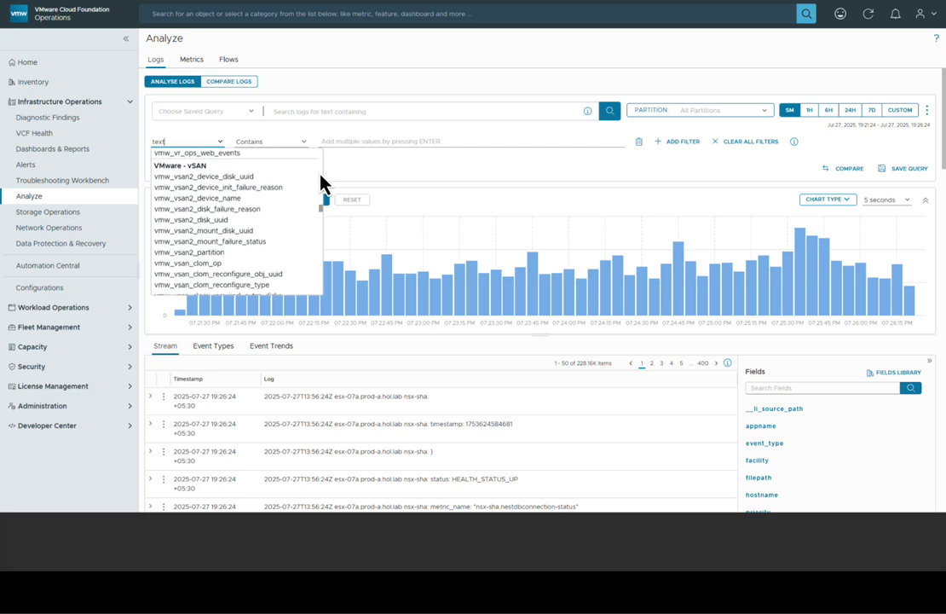
scroll(322, 181, down, 10)
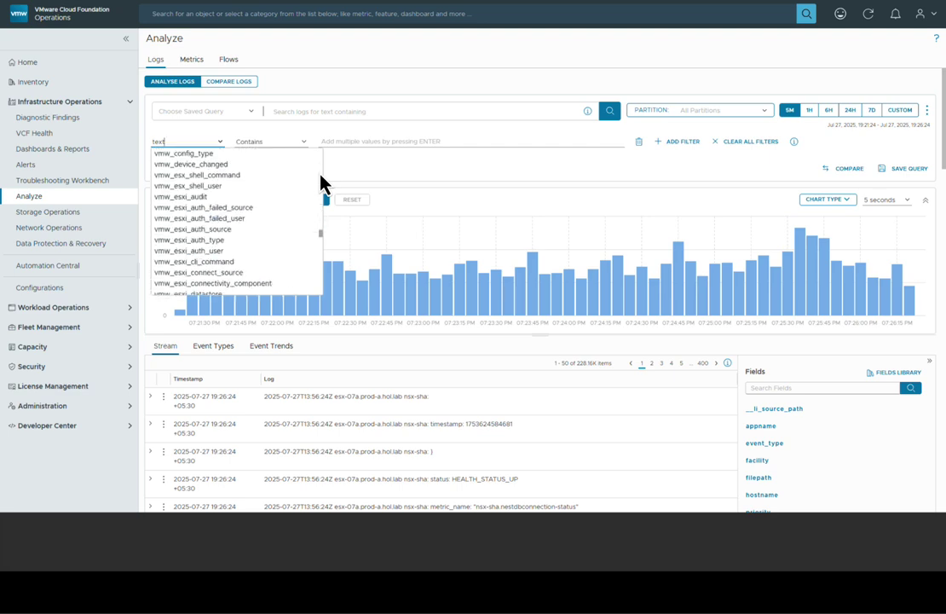
scroll(323, 182, down, 10)
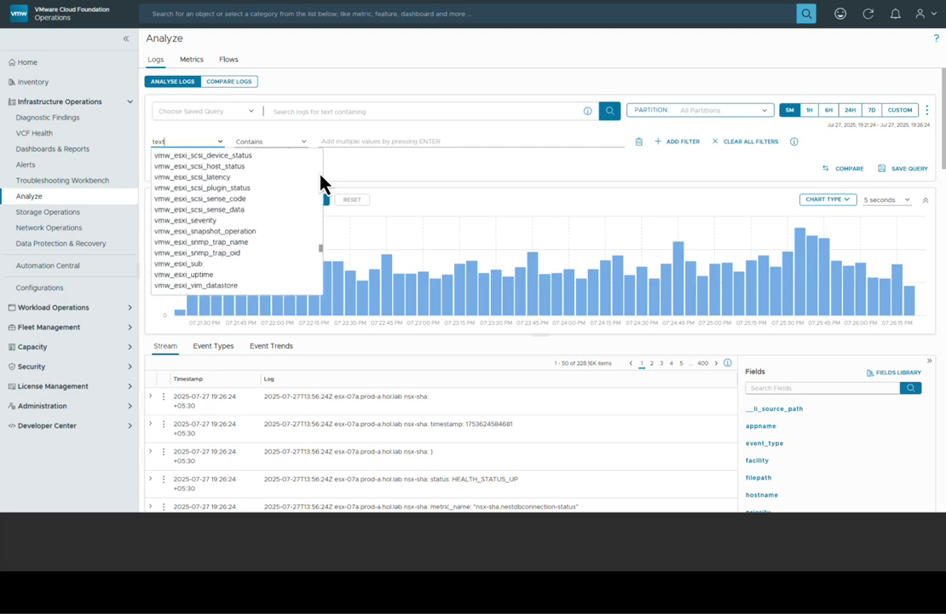
scroll(323, 181, down, 10)
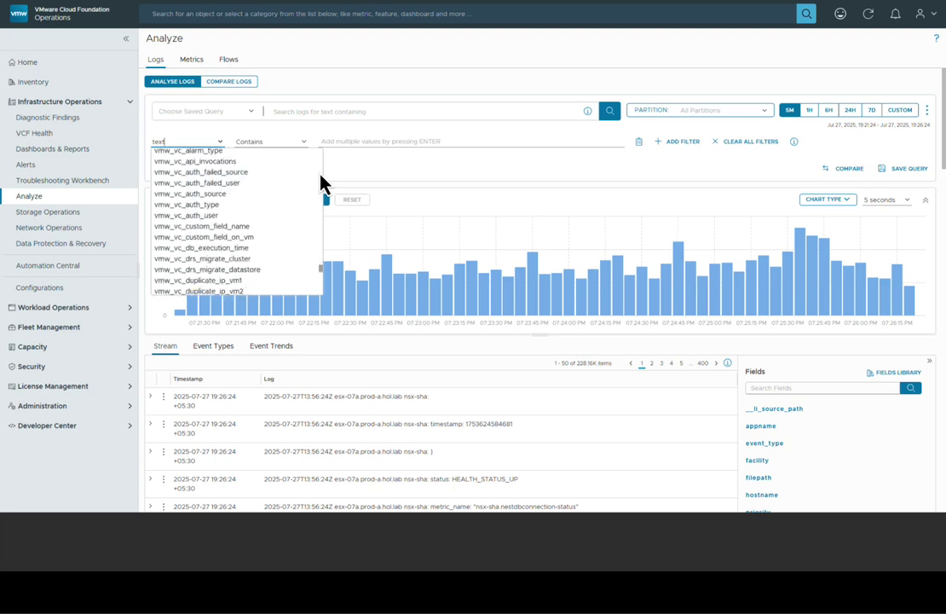
scroll(322, 181, down, 8)
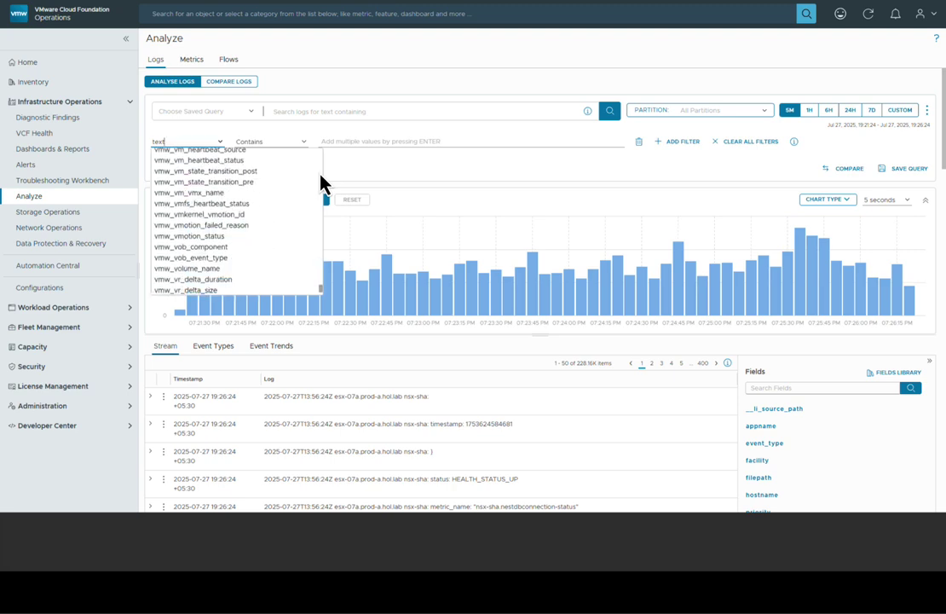
click(322, 180)
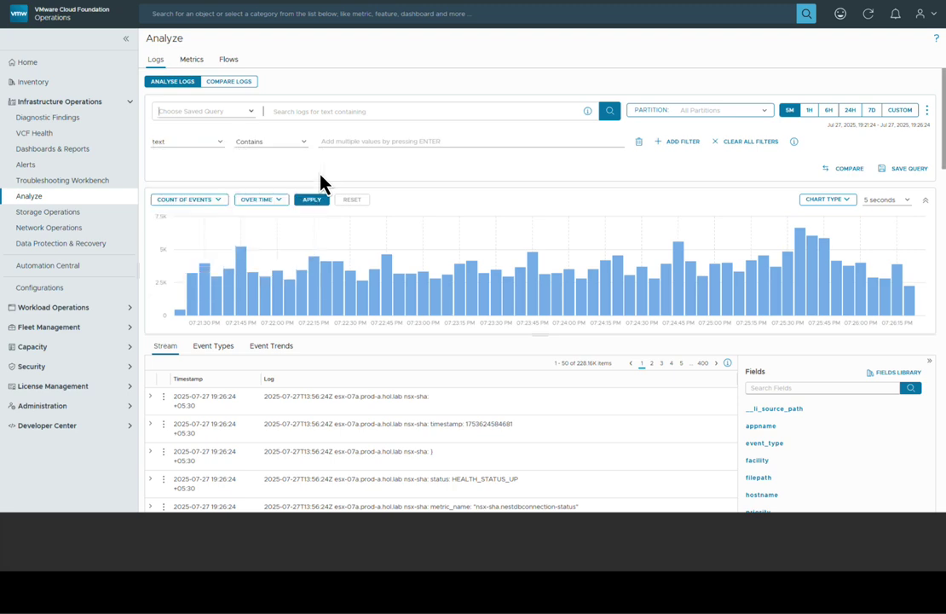
Browse the list of saved log queries, then close it without choosing one
click(248, 115)
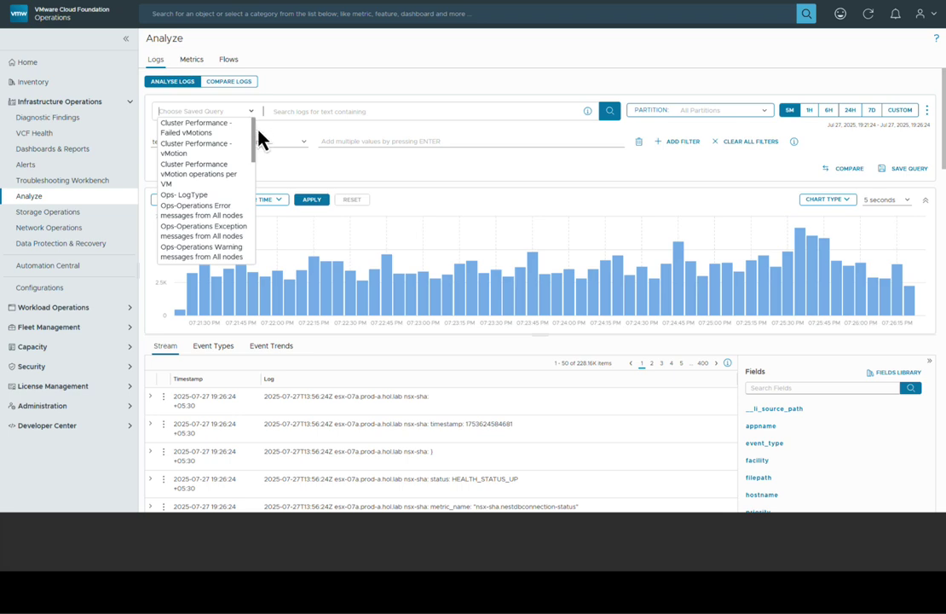
scroll(254, 144, down, 10)
scroll(254, 143, down, 10)
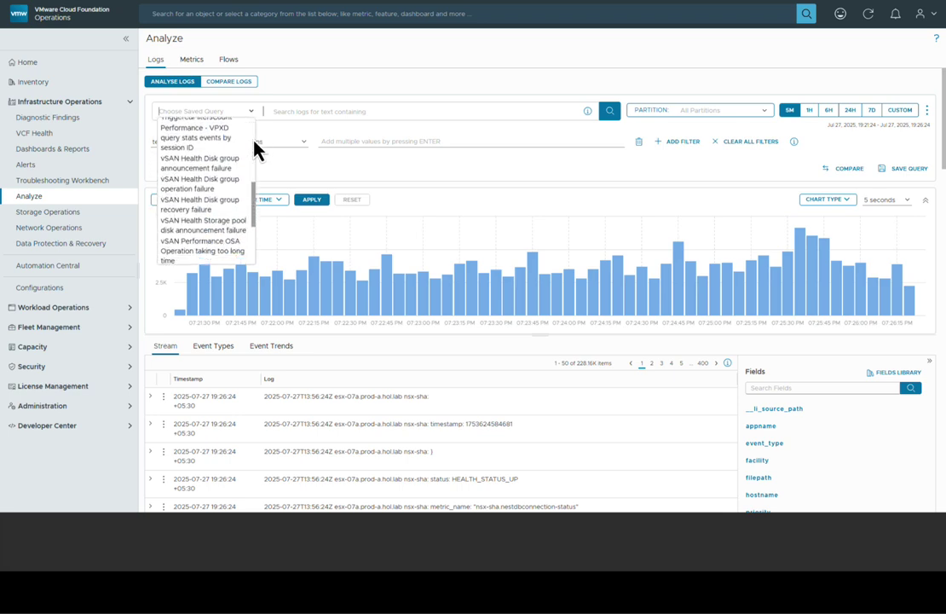
scroll(256, 149, down, 2)
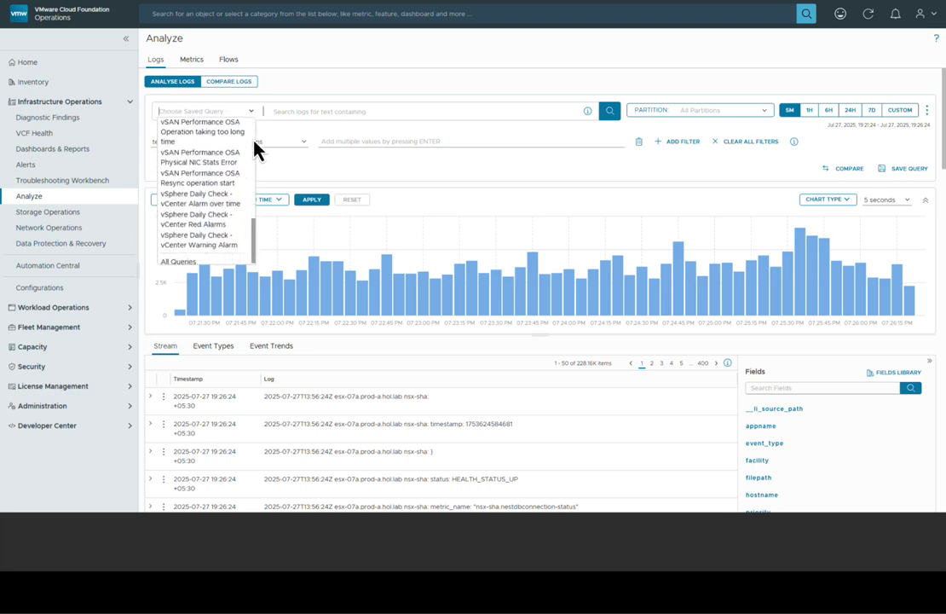
click(198, 373)
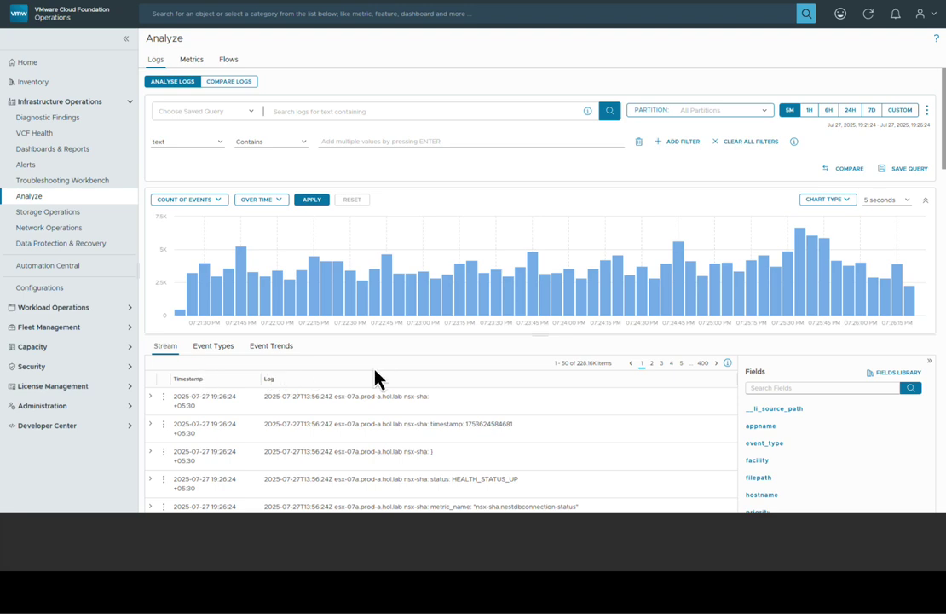
Expand the field details of the "status: HEALTH_STATUS_UP" entry in the log stream
scroll(942, 190, down, 3)
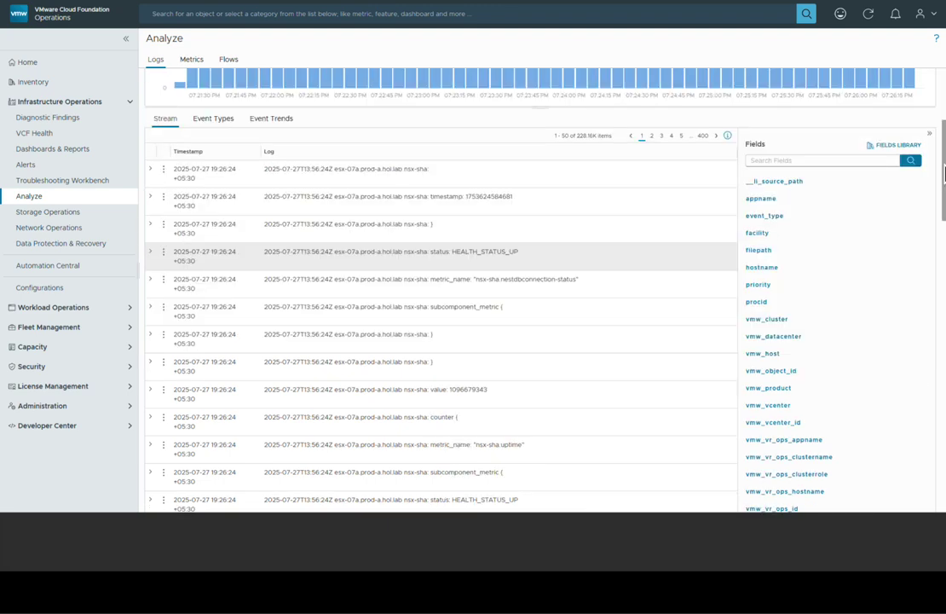
click(330, 257)
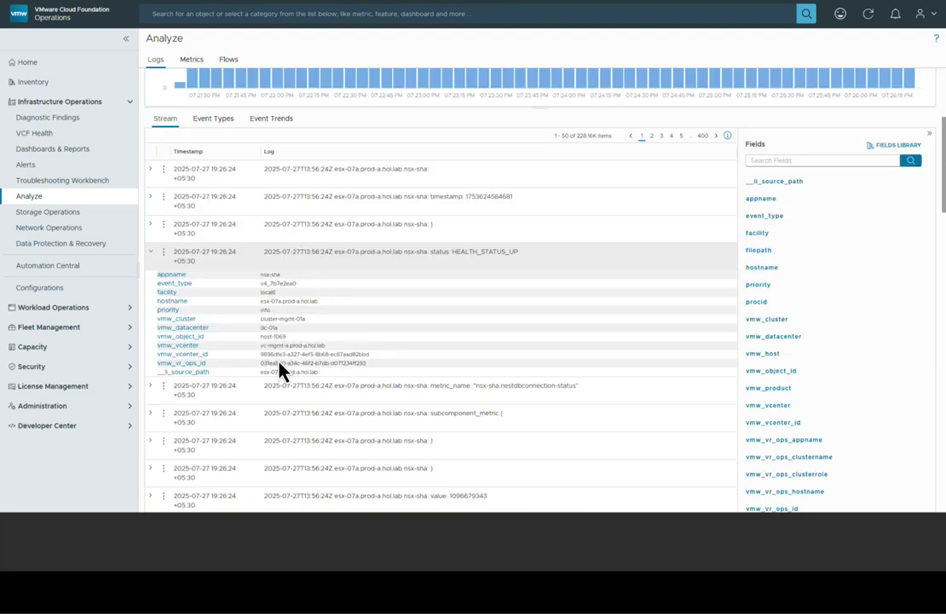
Expand the events of the most common event type, then view the event trends
click(220, 124)
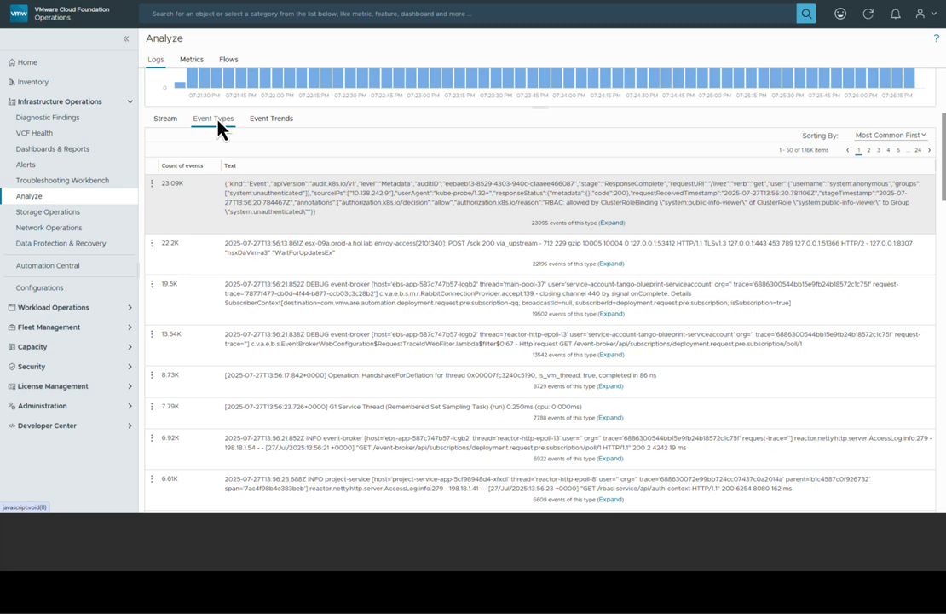
click(614, 226)
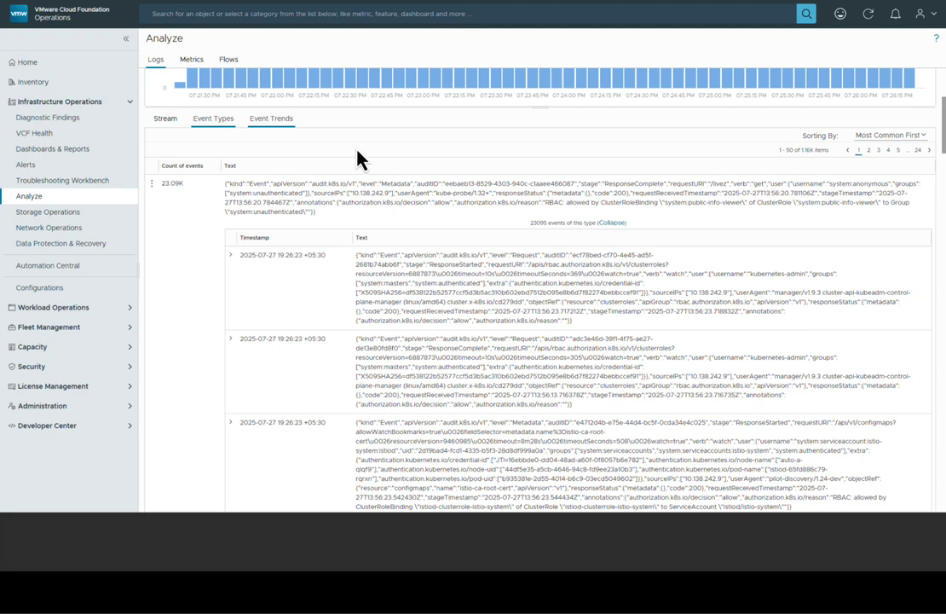
click(271, 119)
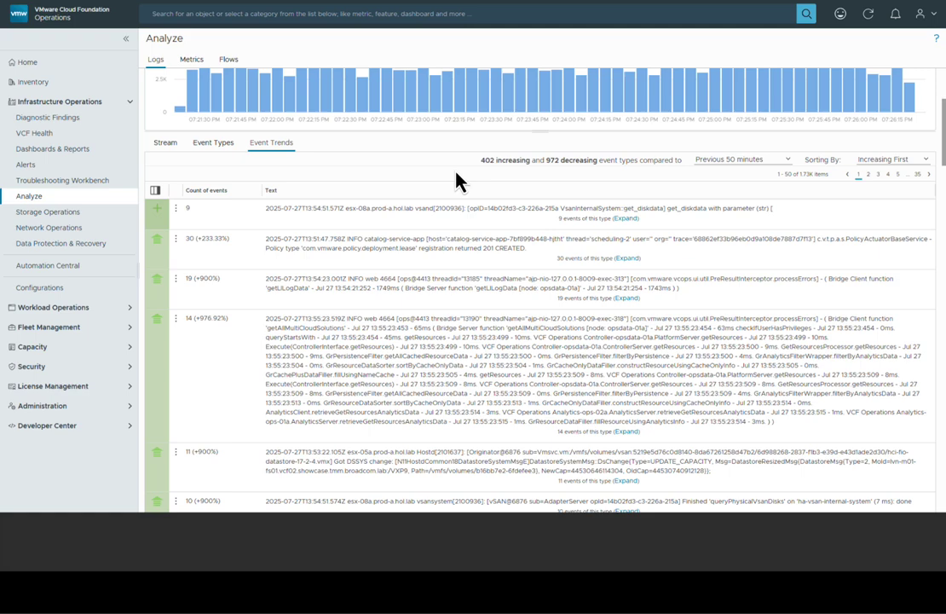
Set the log filter to the field vmw_vc_power_vm_name with the operator Exists
scroll(943, 154, up, 2)
scroll(943, 154, up, 1)
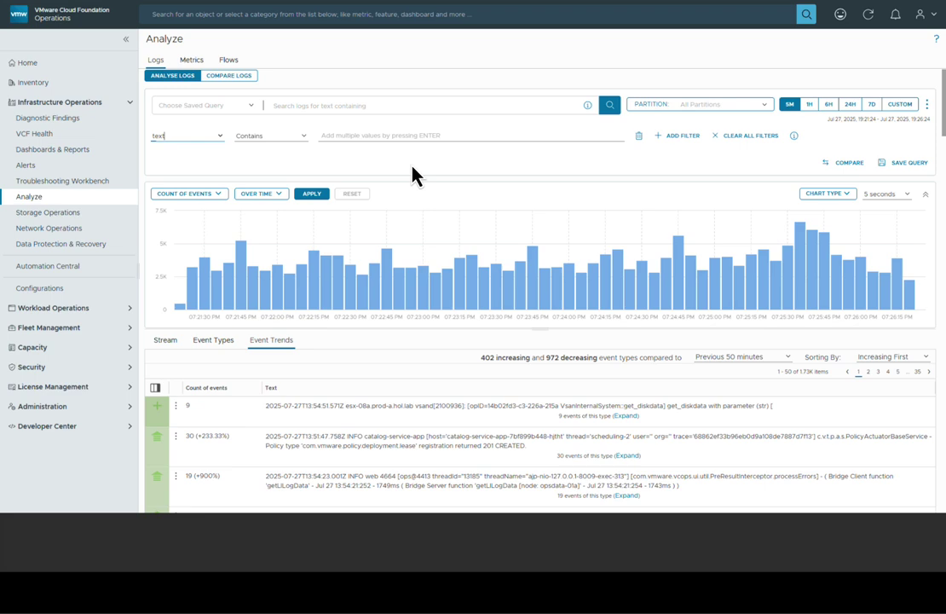
click(221, 140)
text(vmw_vc_power)
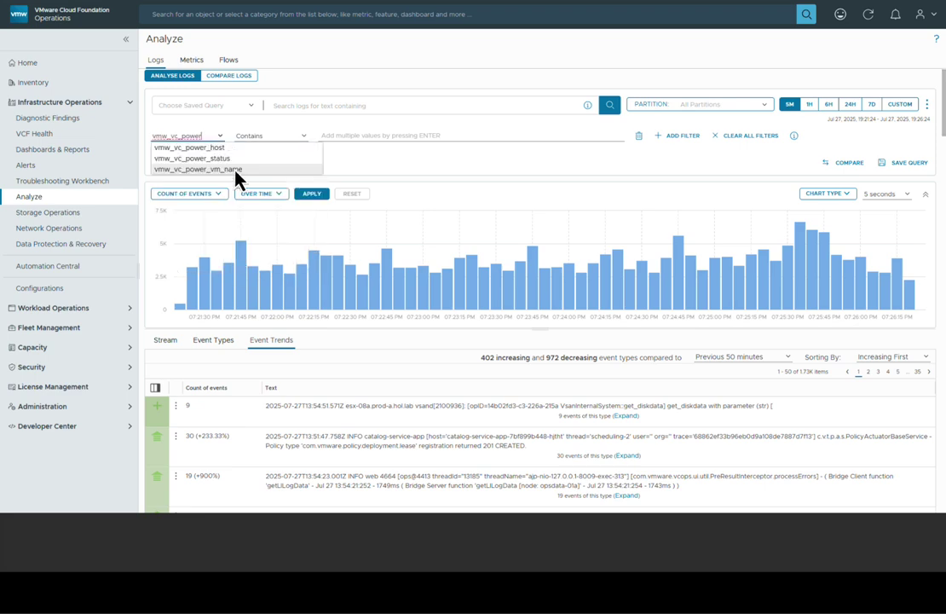
click(237, 179)
click(271, 136)
click(273, 200)
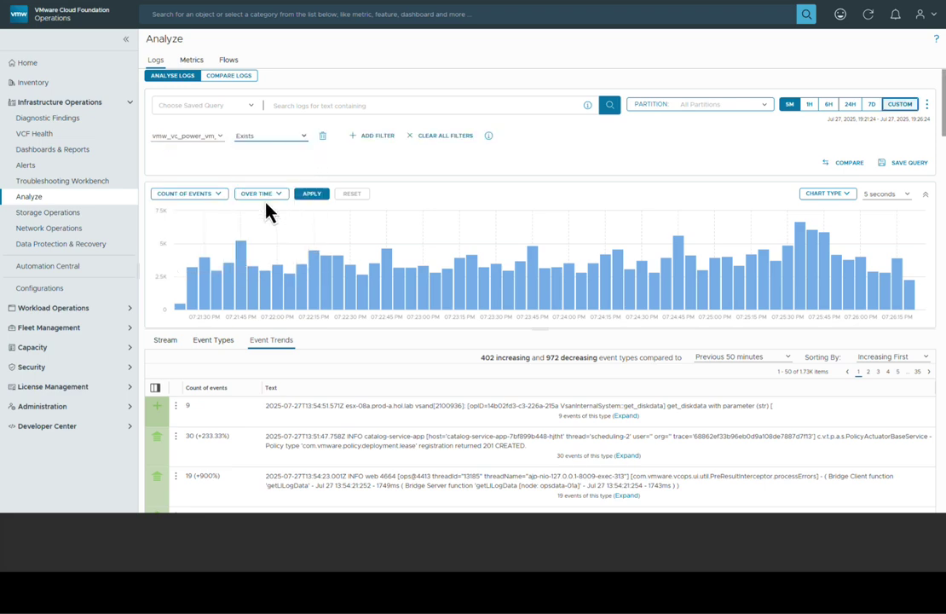
Run the log query over a custom time range of Current month
click(906, 107)
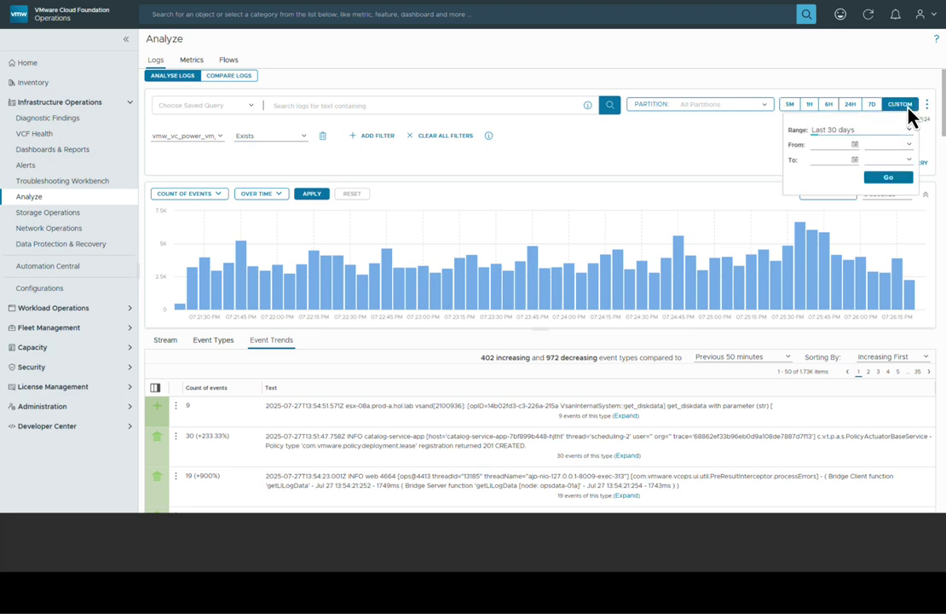
click(902, 131)
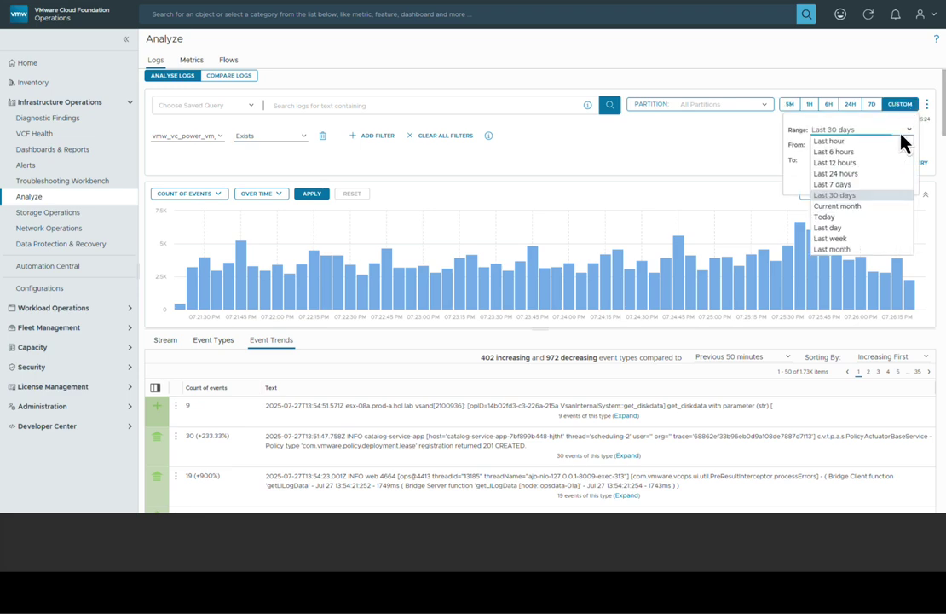
click(860, 206)
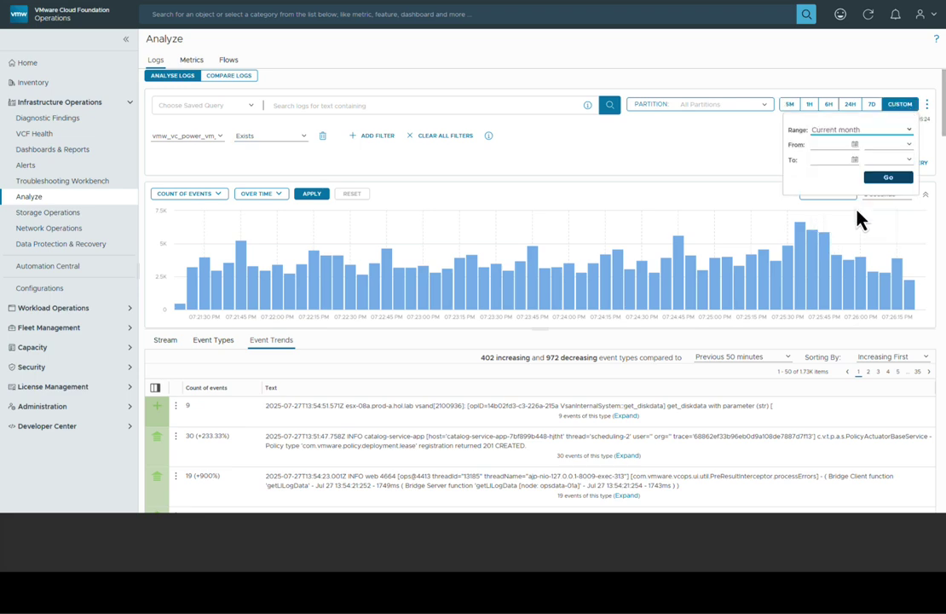
click(889, 178)
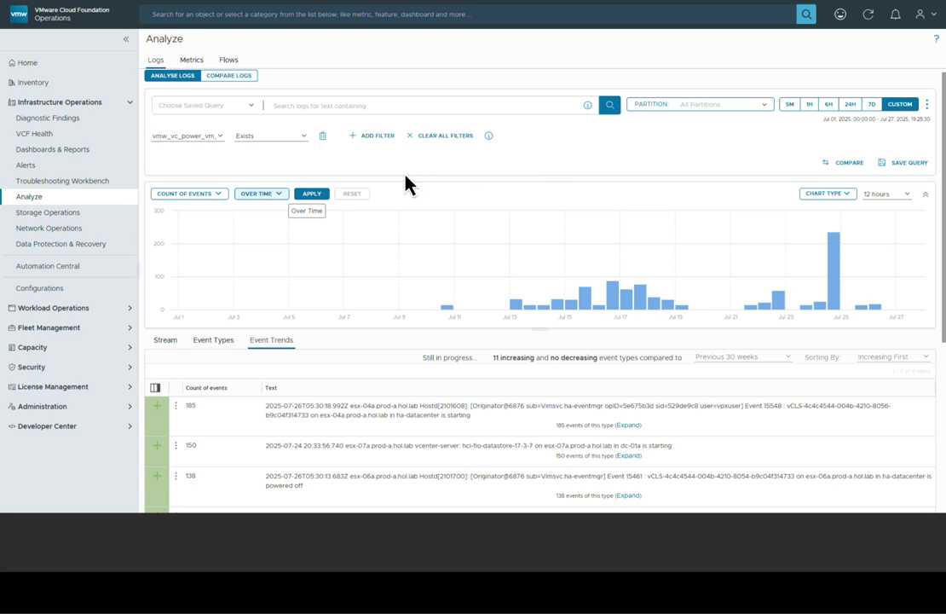
Group the event count chart over time by vmw_vc_power_vm_name and apply the grouping
click(279, 196)
text(vmw_vc_power)
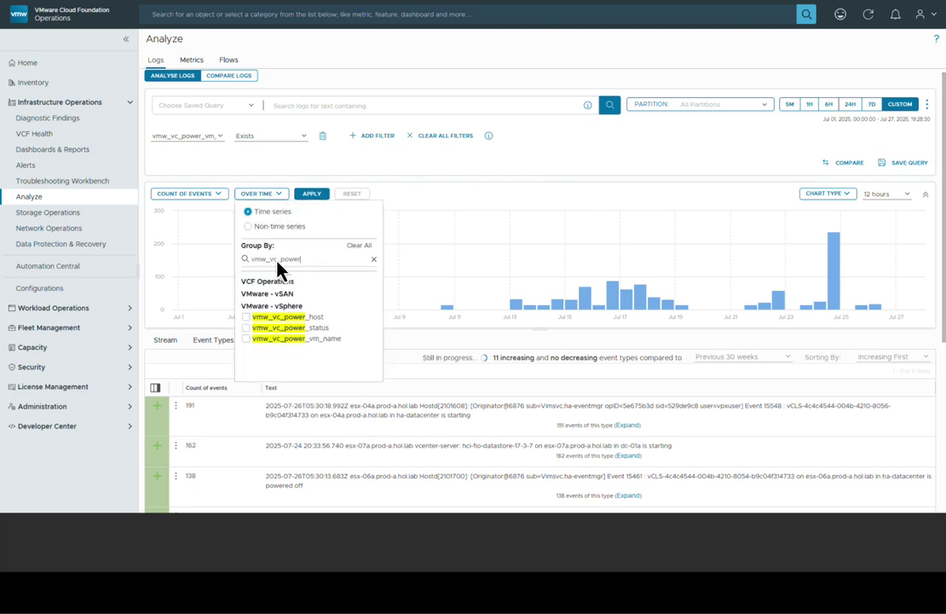
click(246, 338)
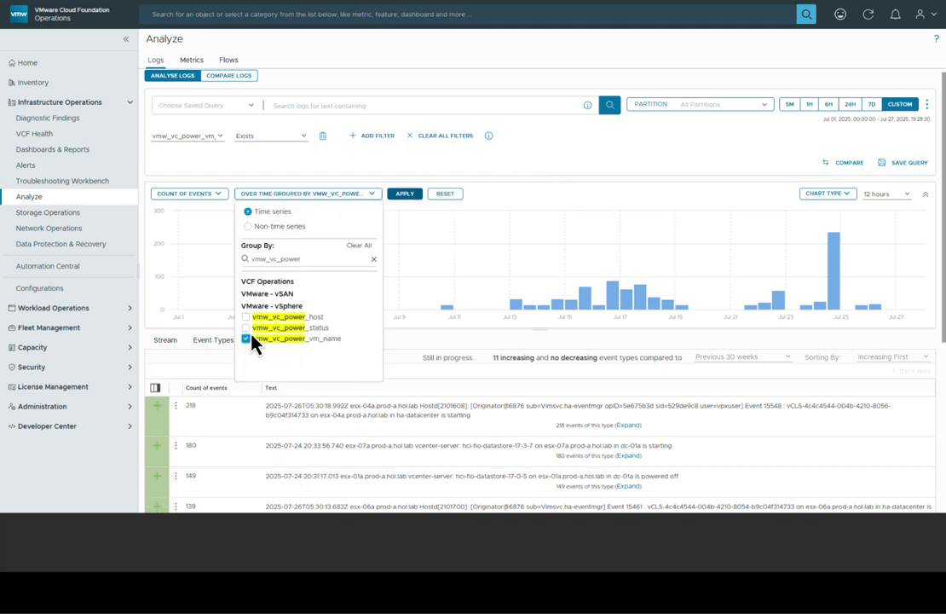
click(410, 198)
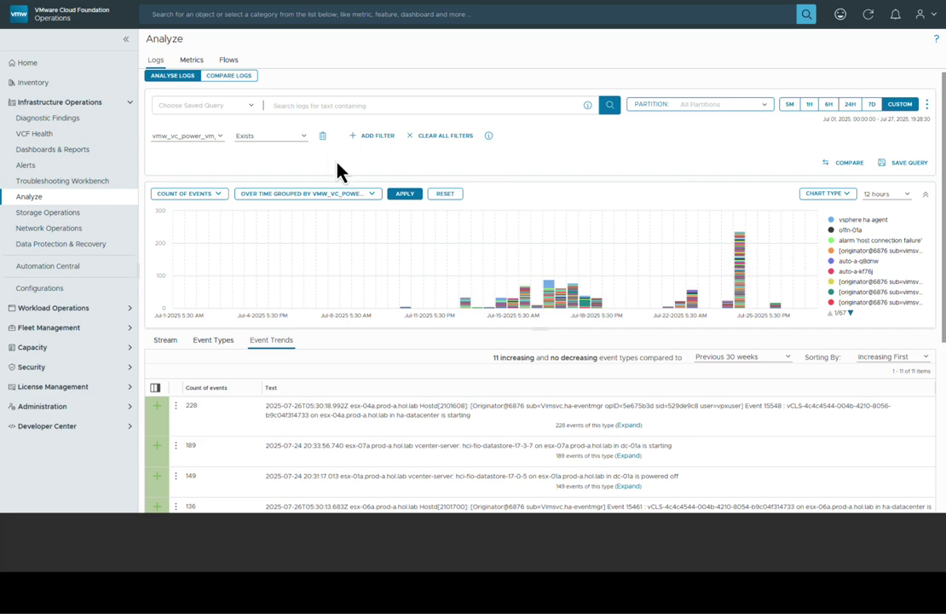
Add a second filter where vmw_vc_power_vm_name contains ops* and apply it to the chart
click(377, 138)
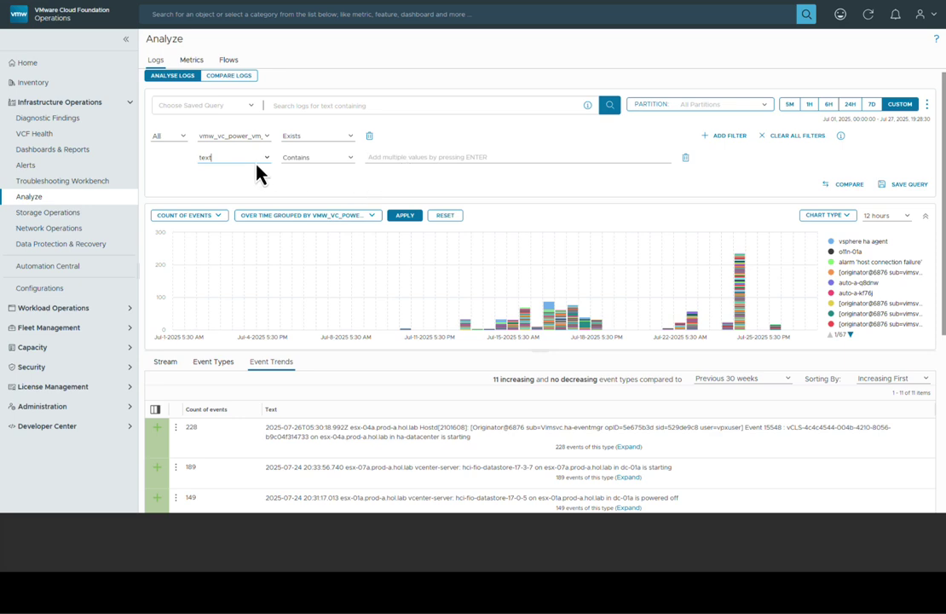
click(264, 159)
click(265, 170)
click(376, 160)
text(ops*)
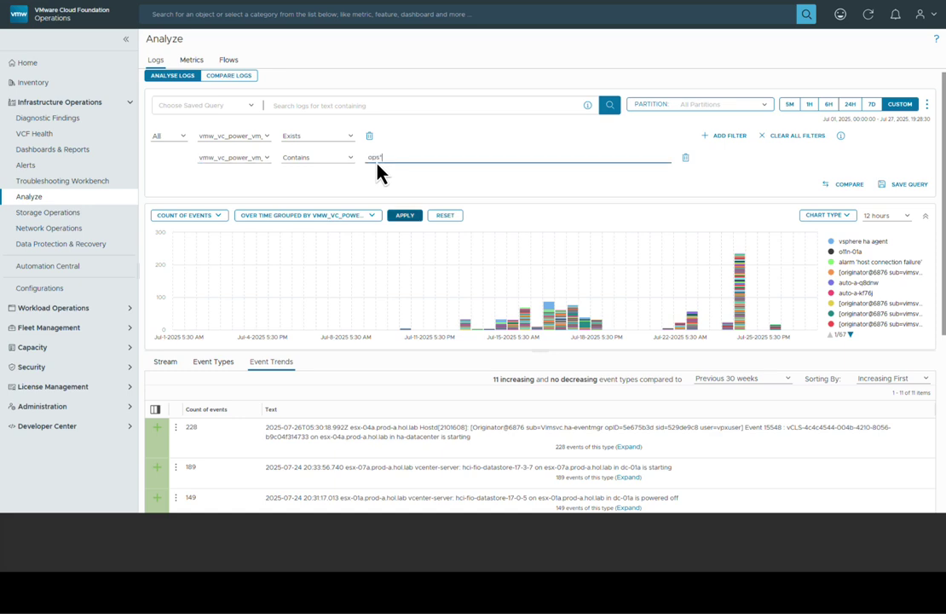
click(414, 219)
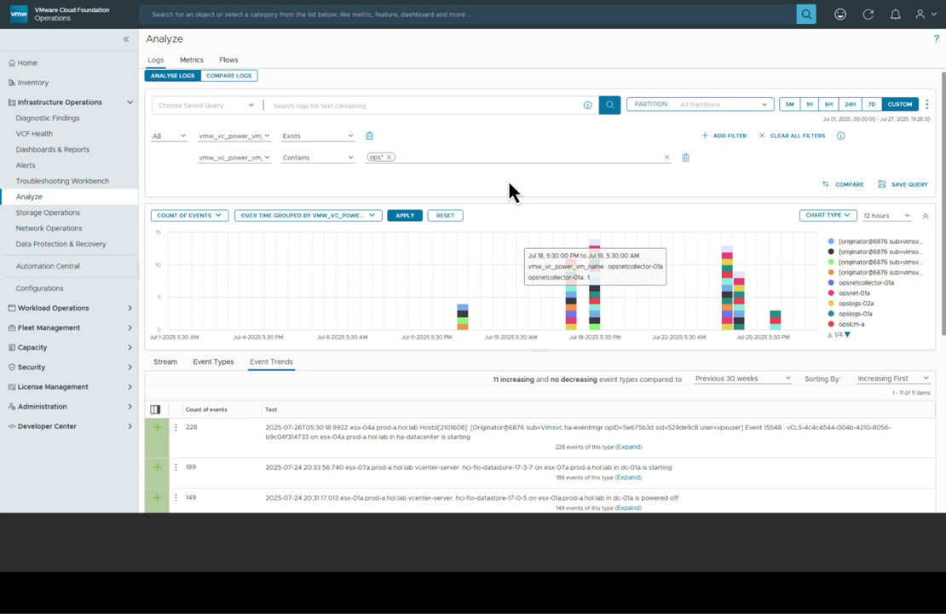
Drill into the opsnetcollector-01a segment of the Jul 18–19 bar and view its event trends
click(596, 255)
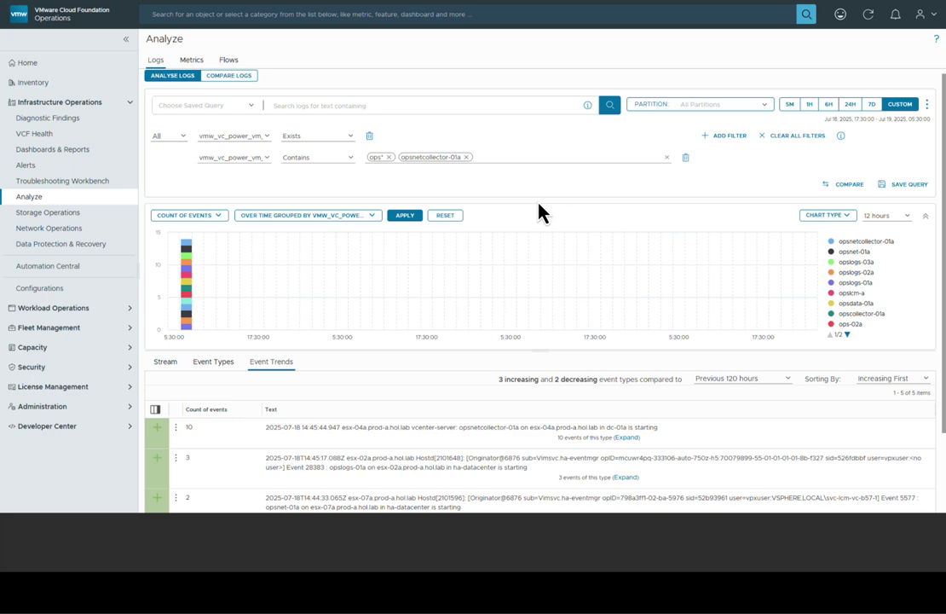
scroll(633, 418, down, 2)
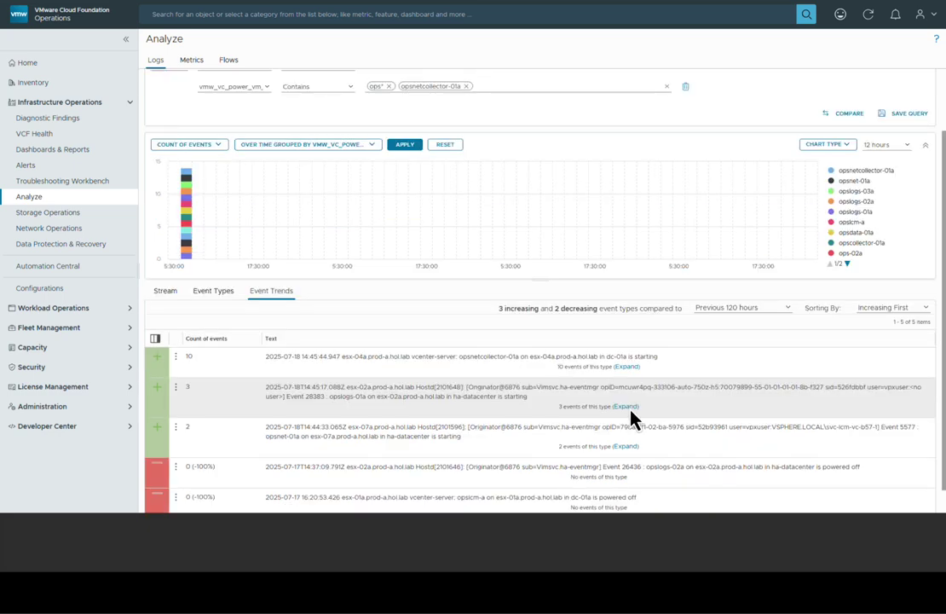
Expand the opsnetcollector-01a starting event trend to see its fields, and view the same opsnetcollector-01a entry in the log stream
click(626, 366)
scroll(627, 379, down, 3)
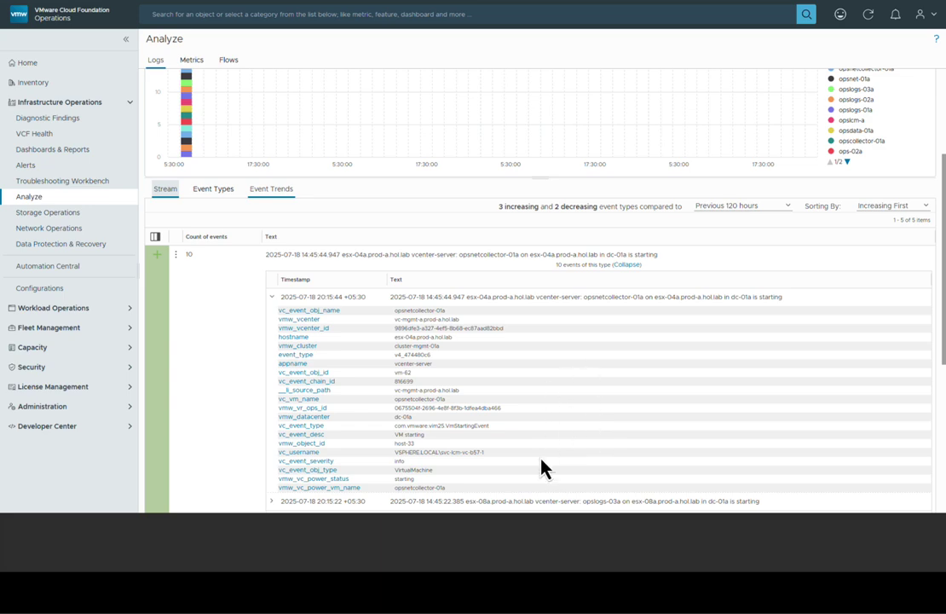
click(170, 191)
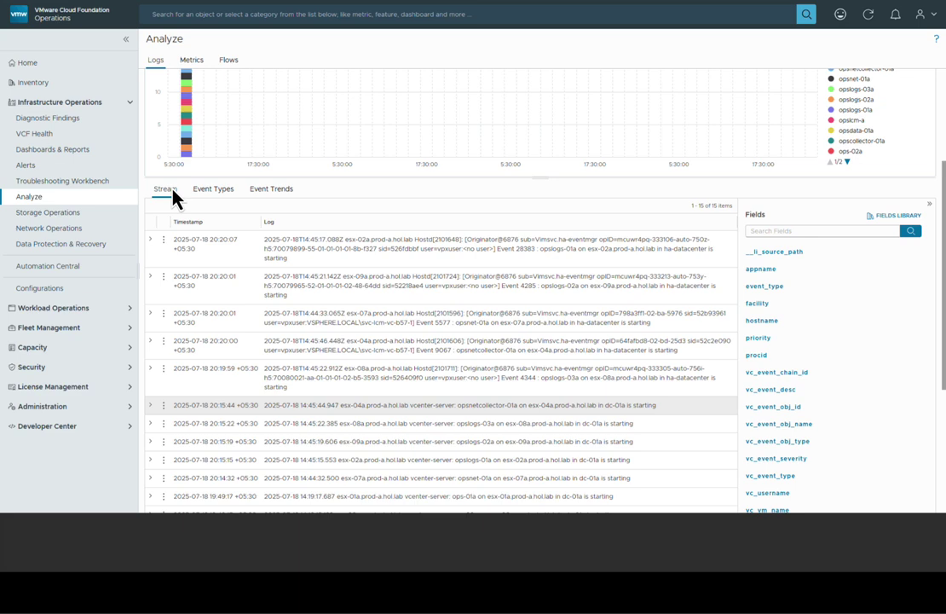
click(152, 407)
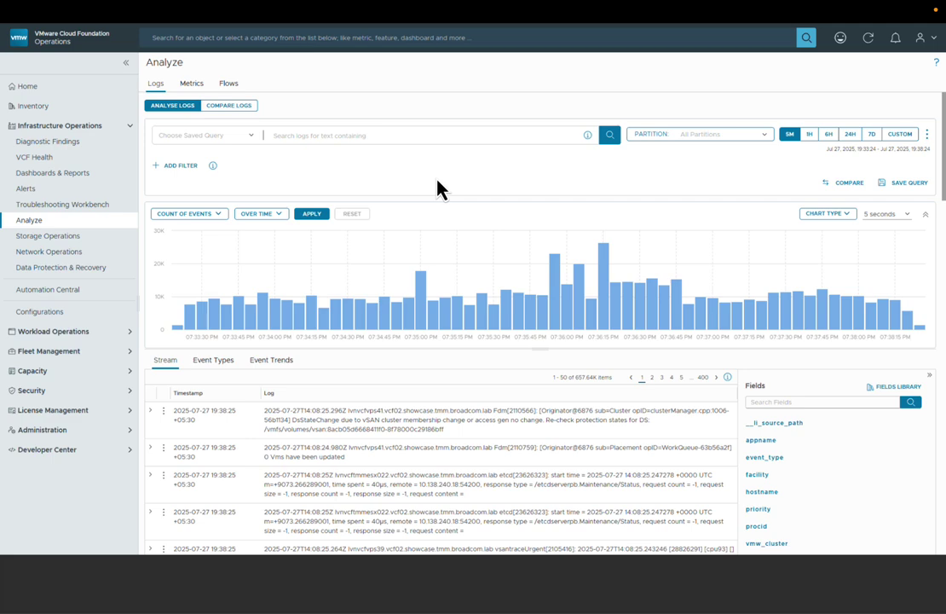
Filter the last 24 hours of logs to entries where ora_db_listener_event exists and product contains ora_db
click(189, 166)
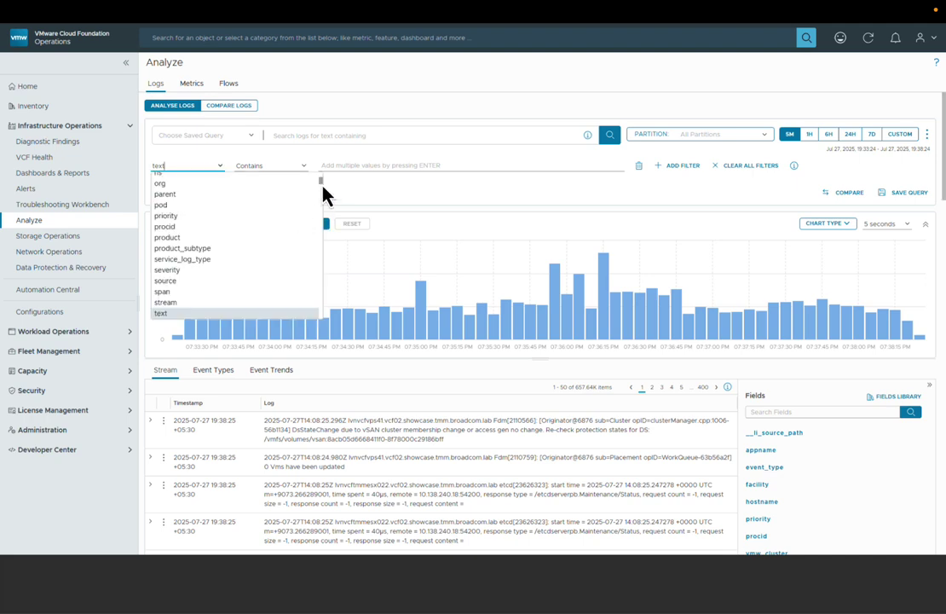
scroll(321, 194, down, 10)
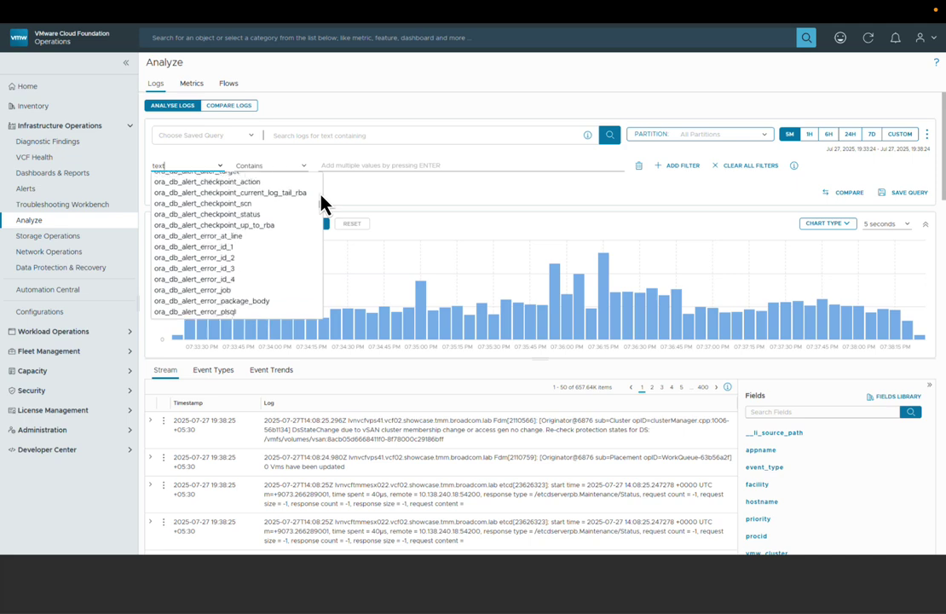
scroll(321, 203, down, 3)
click(216, 168)
text(ora_db_)
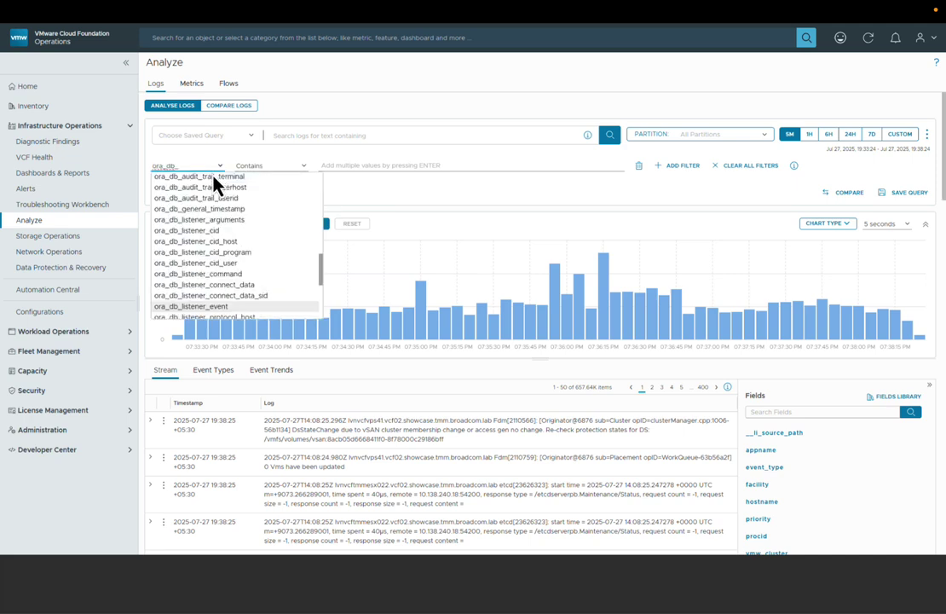
click(223, 306)
text(product)
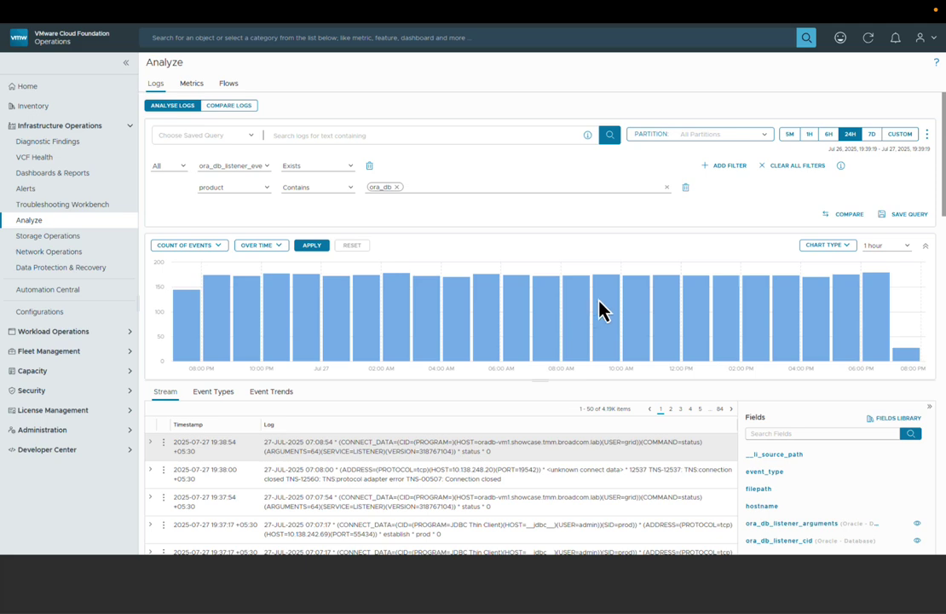
Expand the first Oracle listener log entry and examine its extracted fields, including product and product_subtype
click(150, 442)
scroll(943, 214, down, 5)
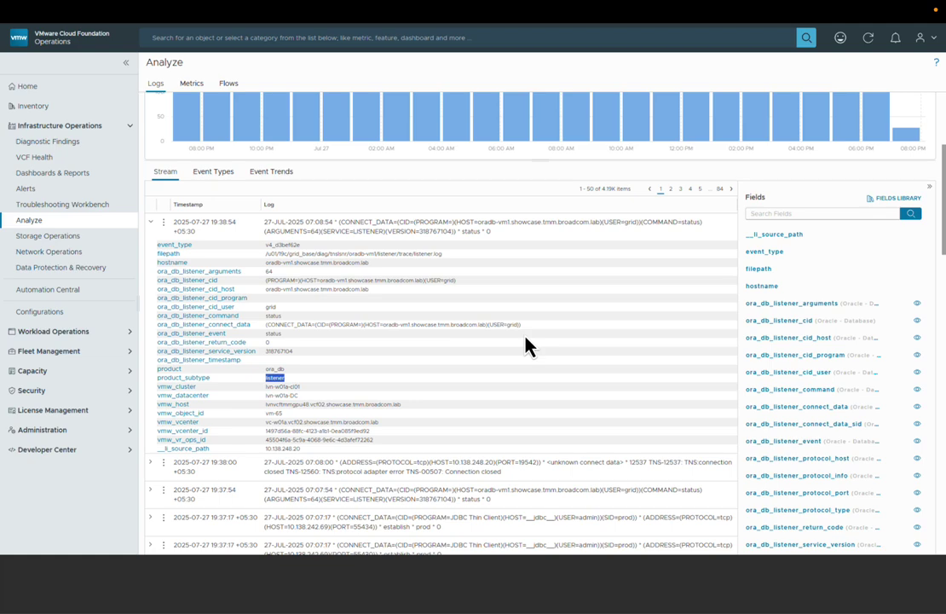
scroll(526, 345, up, 5)
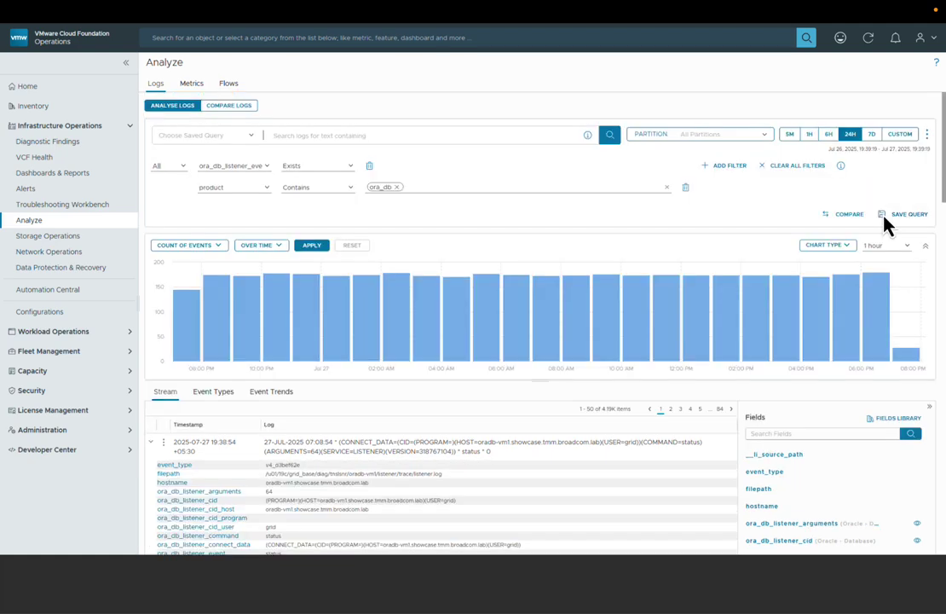
Save the current log query with the name OracleDB Listener Events
click(891, 216)
click(430, 220)
text(OracleDB Listener Events)
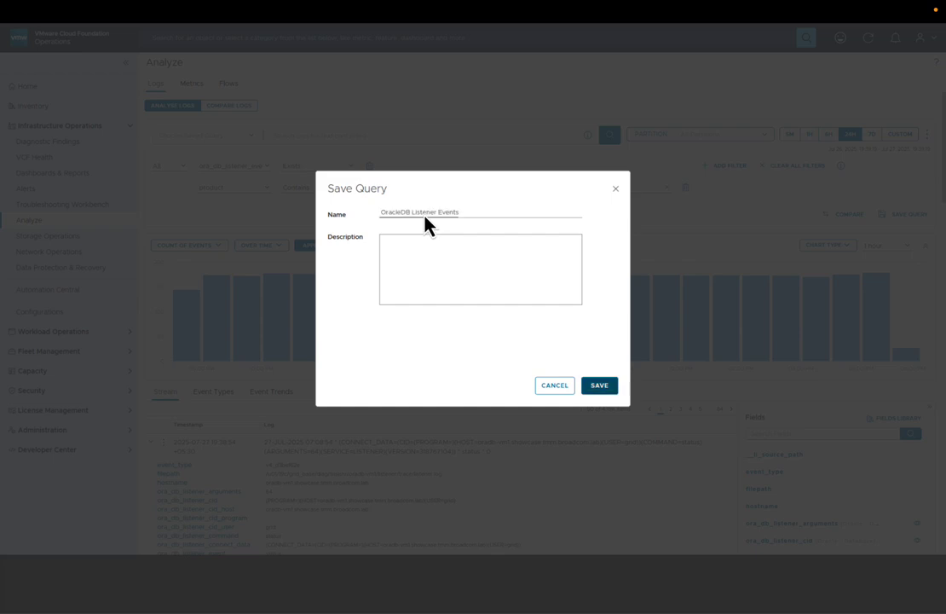
click(596, 387)
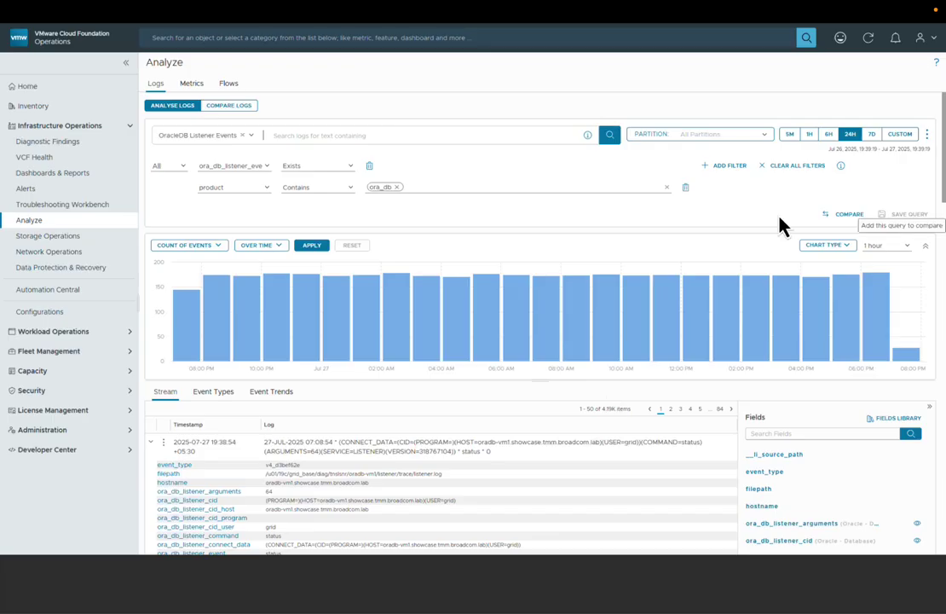
Add the saved OracleDB Listener Events query to a log comparison with a start date of 26/07/25
click(852, 220)
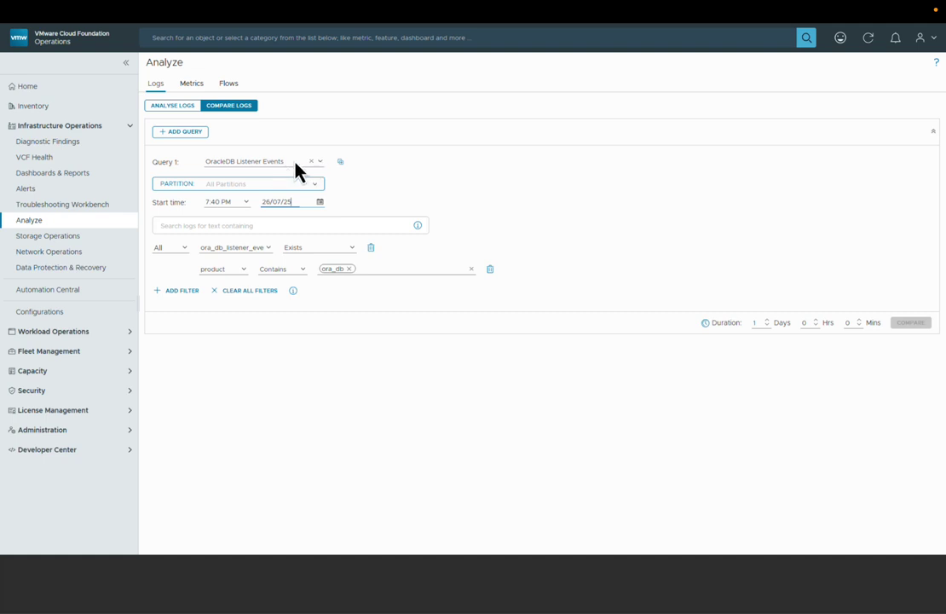
click(320, 202)
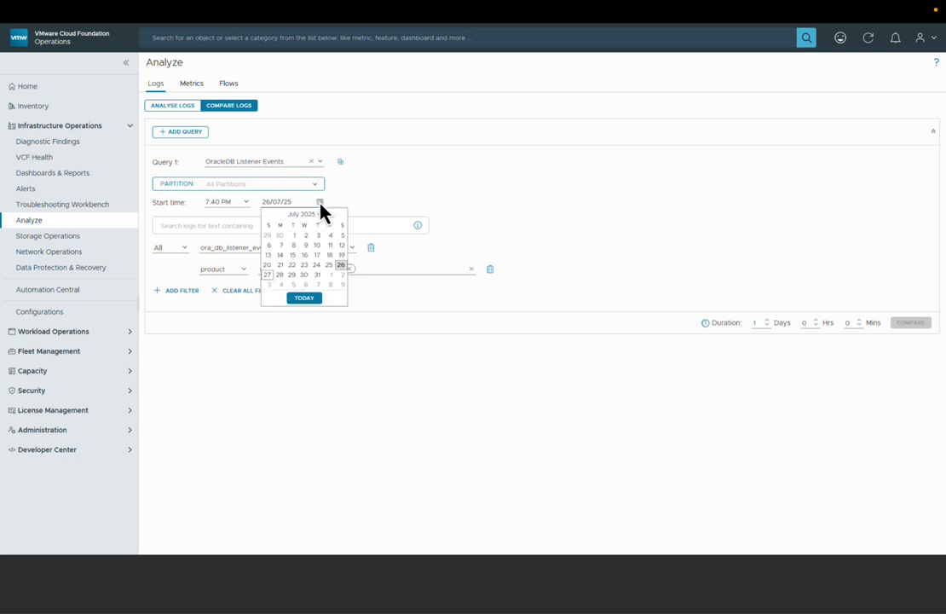
click(335, 266)
Add OracleDB Listener Events as the second comparison query with a start date of 22/07/25
click(198, 134)
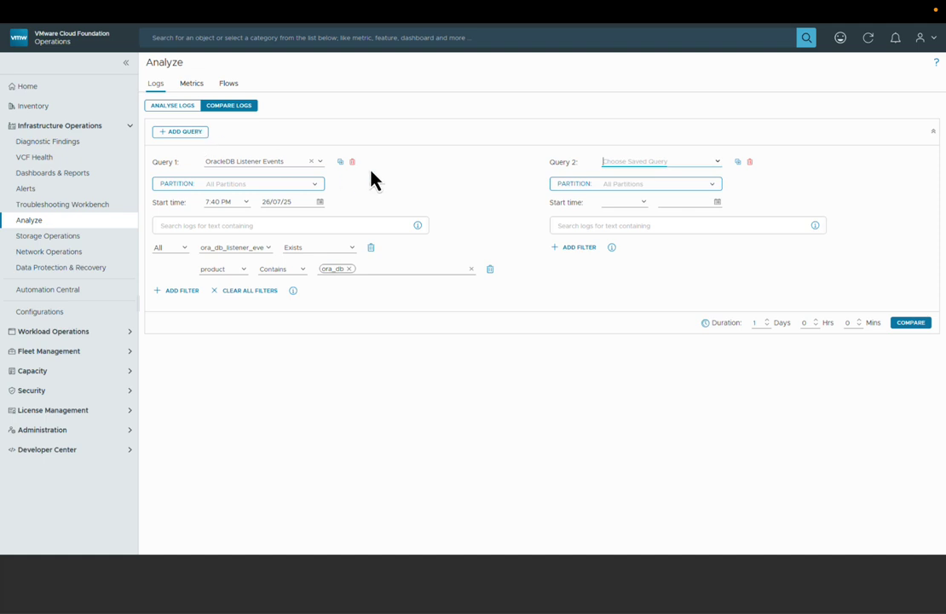
click(713, 164)
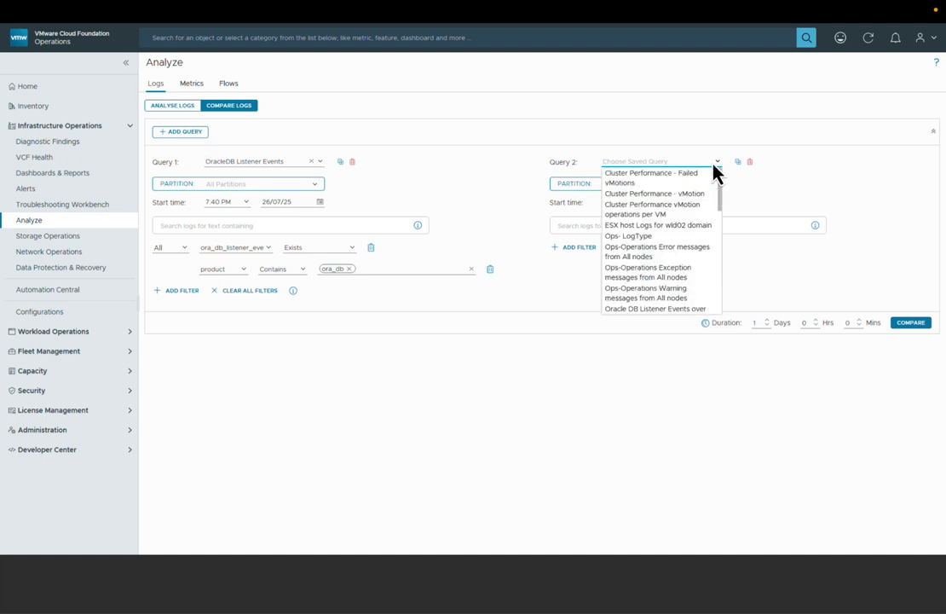
scroll(686, 312, down, 2)
click(684, 268)
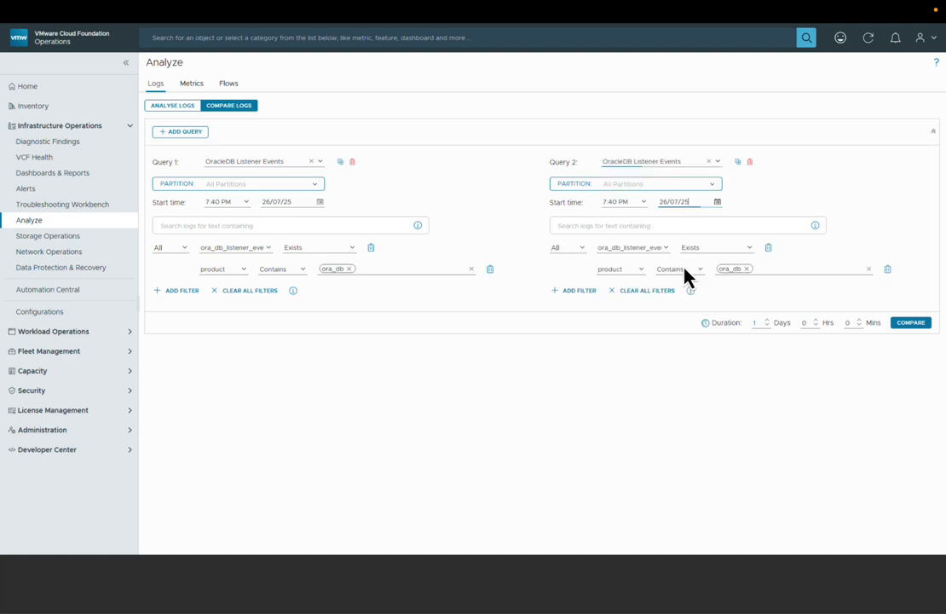
click(714, 204)
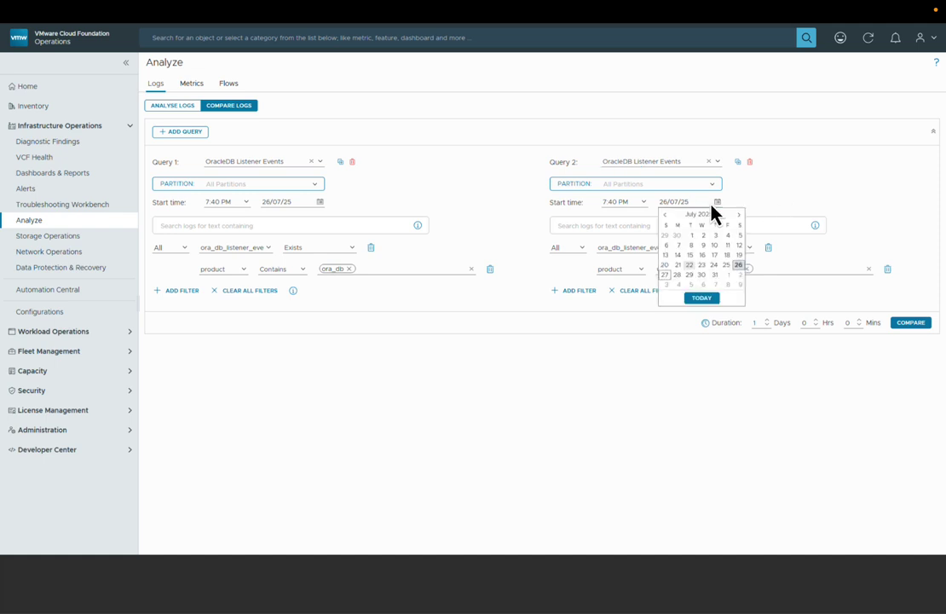
click(689, 264)
Run the comparison over a 35-minute duration and expand the first log entry of each query
double_click(846, 322)
text(35)
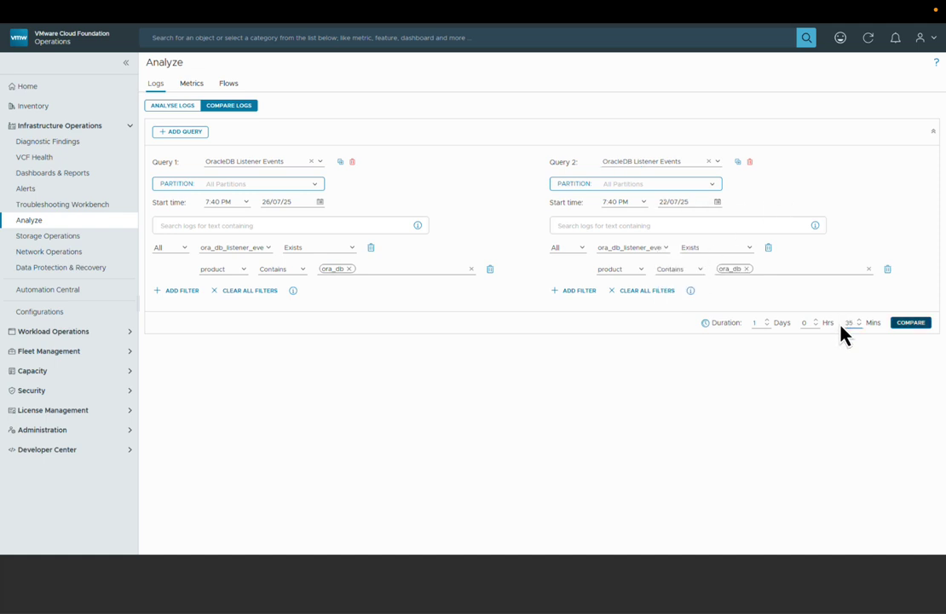
click(910, 323)
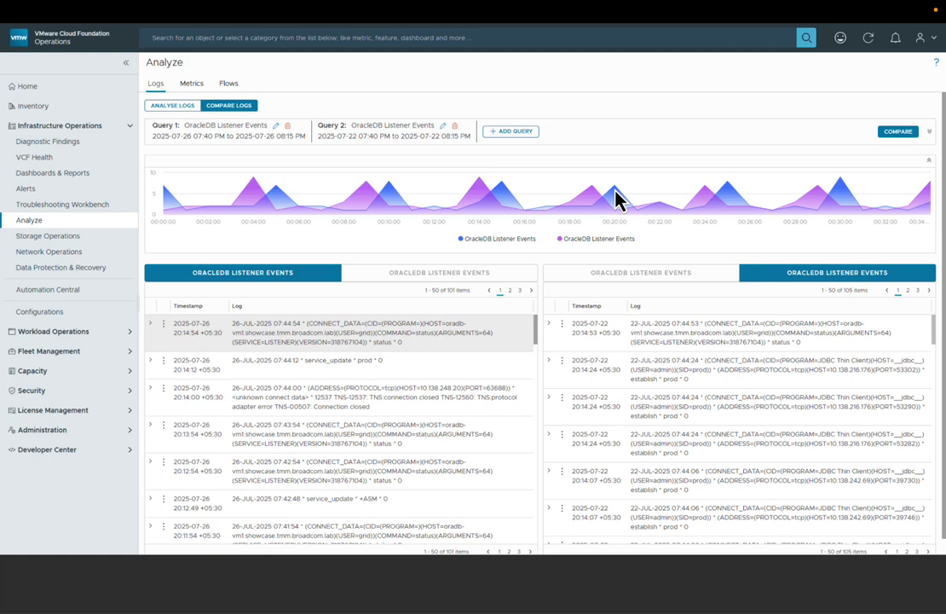
click(151, 323)
click(549, 324)
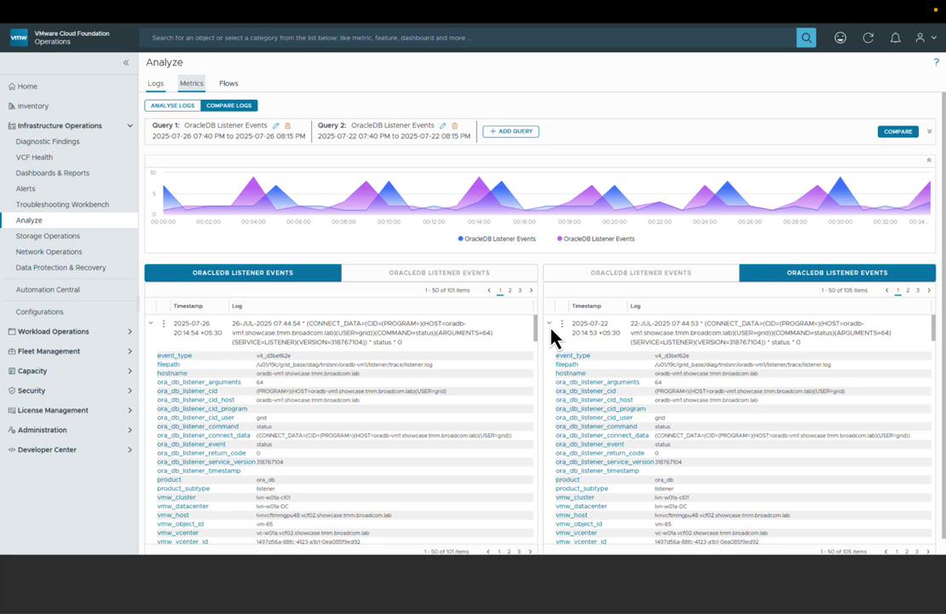
Query the metric CPU|Usage % of virtual machine and look through the resulting charts
click(193, 85)
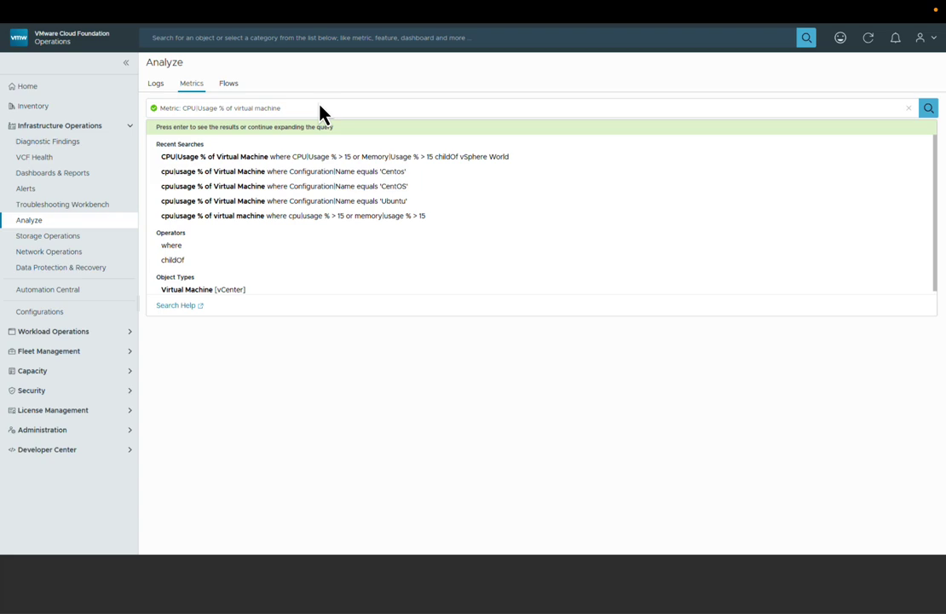
click(929, 108)
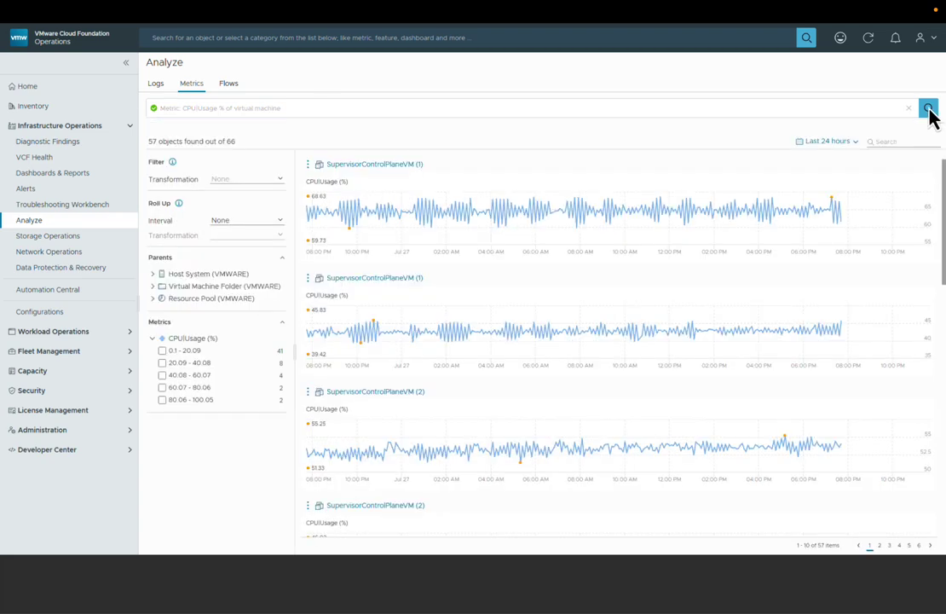
scroll(618, 350, down, 3)
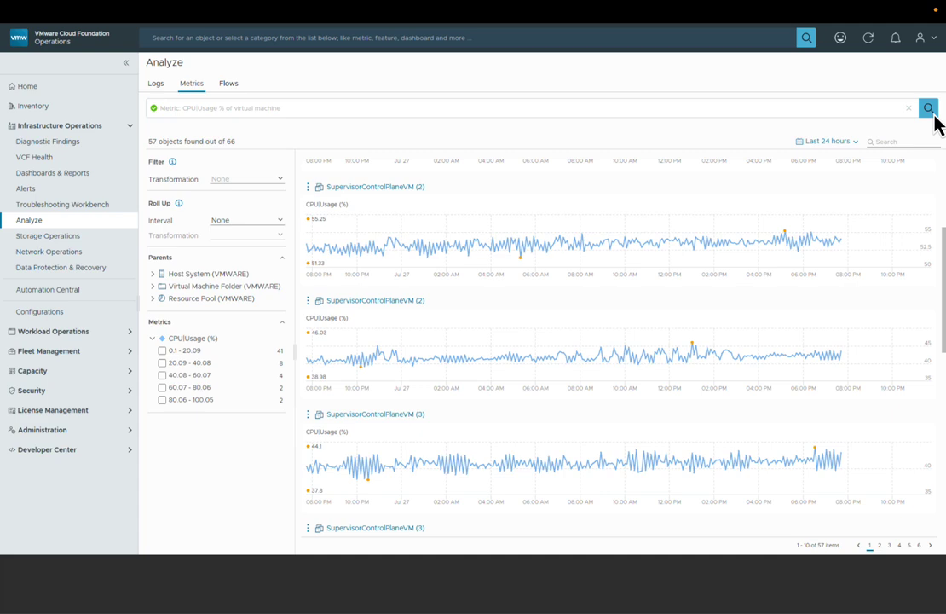
Narrow the metric query with where CPU|Usage % > 15 or memory|usage % > 15 and review the charts
click(878, 109)
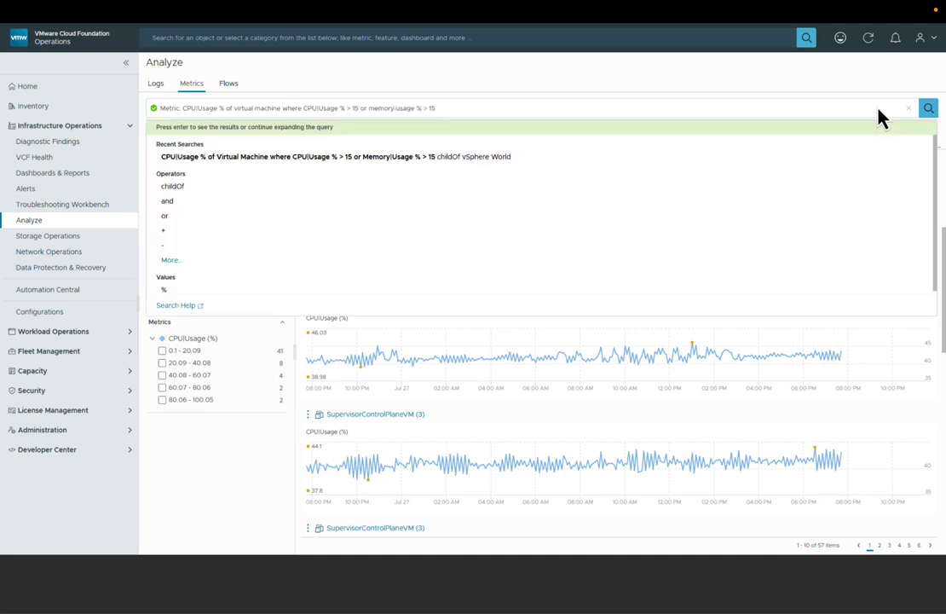
click(928, 108)
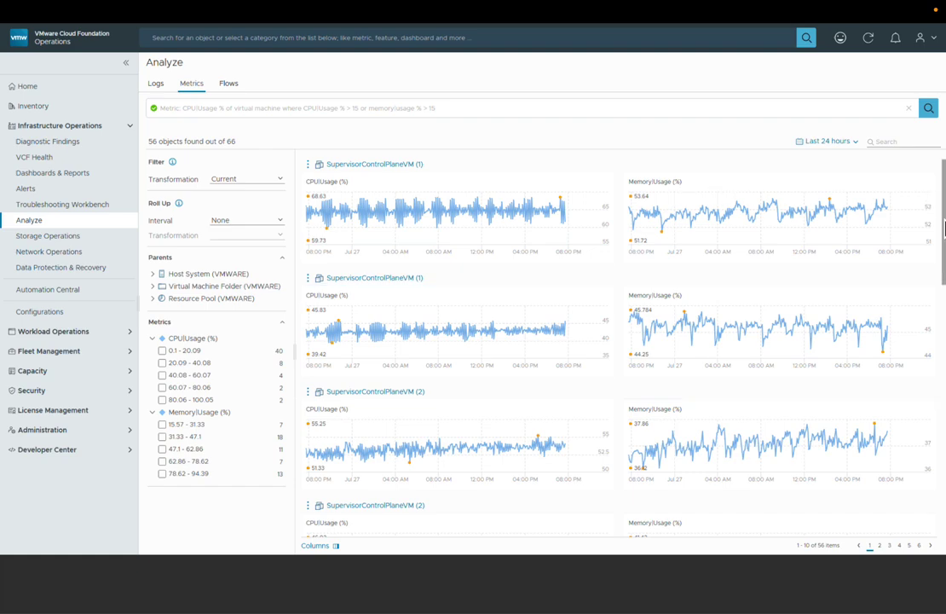
scroll(929, 205, down, 1)
scroll(940, 306, down, 10)
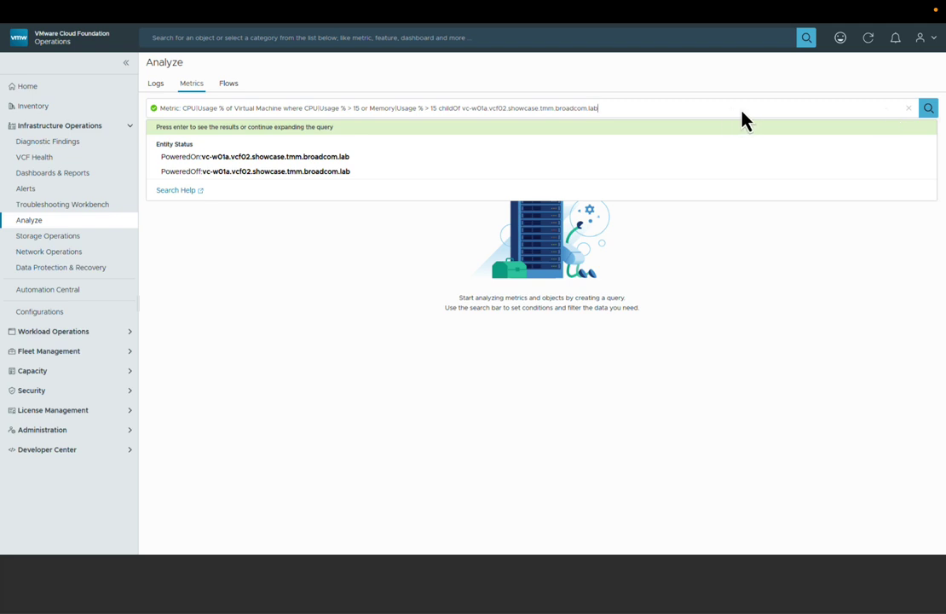
Run the metric query limited to childOf vc-w01a.vcf02.showcase.tmm.broadcom.lab and find oradb-vm1 in the results
click(929, 110)
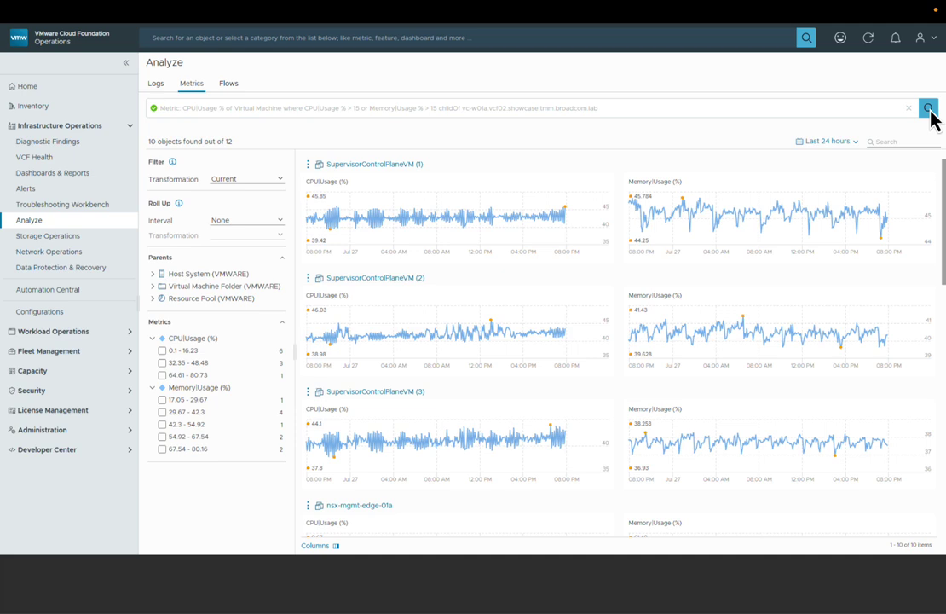
scroll(767, 256, down, 8)
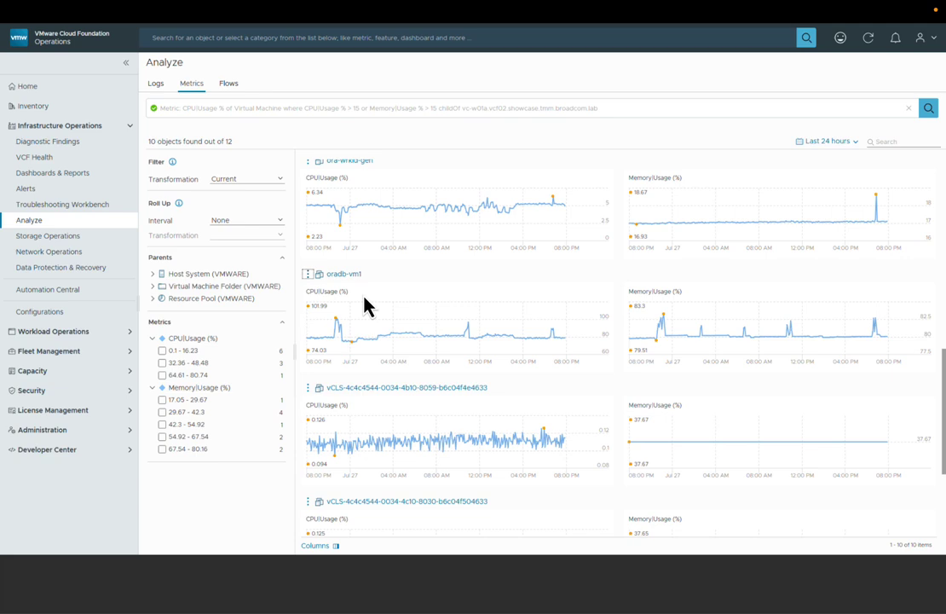
Open oradb-vm1 in the Troubleshooting Workbench and view the alerts for its scope
click(320, 295)
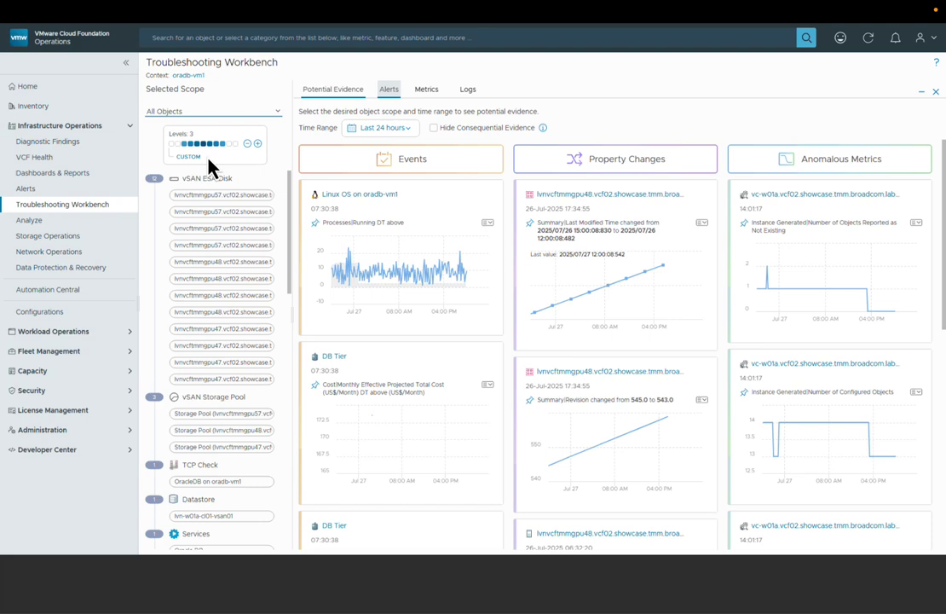
click(391, 90)
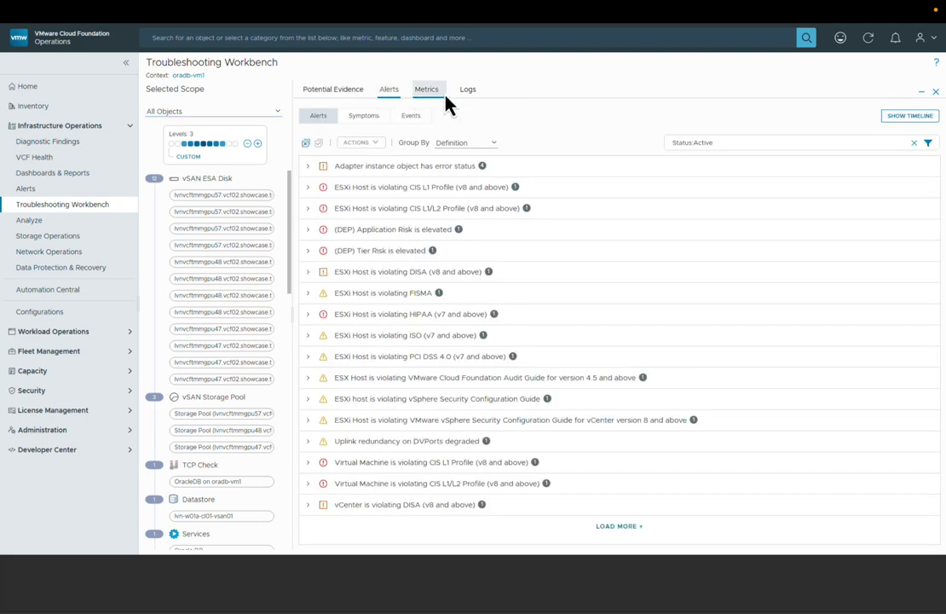
Chart the CPU Usage (%) and CPU Workload (%) metrics of oradb-vm1
click(429, 91)
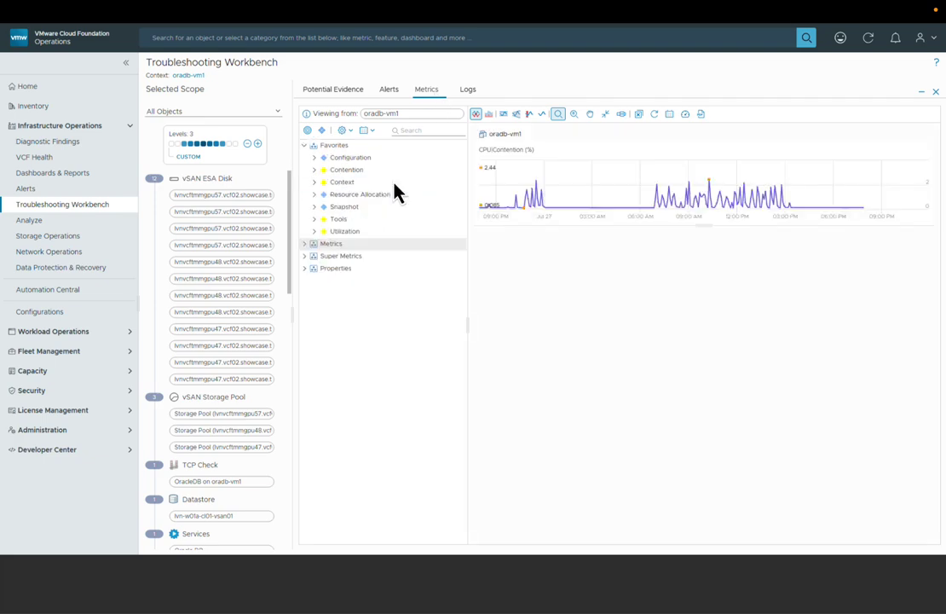
click(305, 245)
click(317, 305)
click(391, 297)
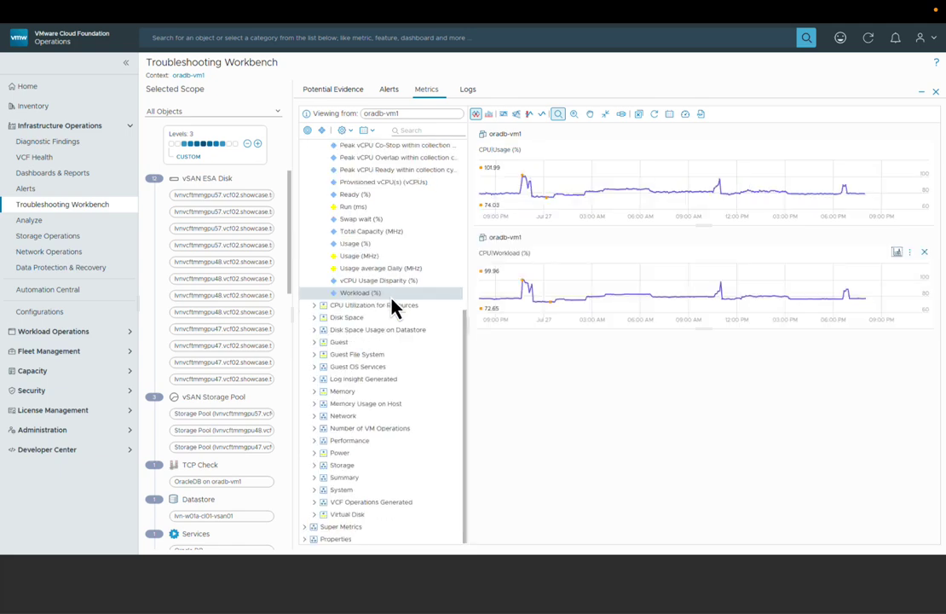
Correlate the CPU Workload (%) metric of oradb-vm1 using the Self-Metrics method and review the correlated metrics
click(897, 253)
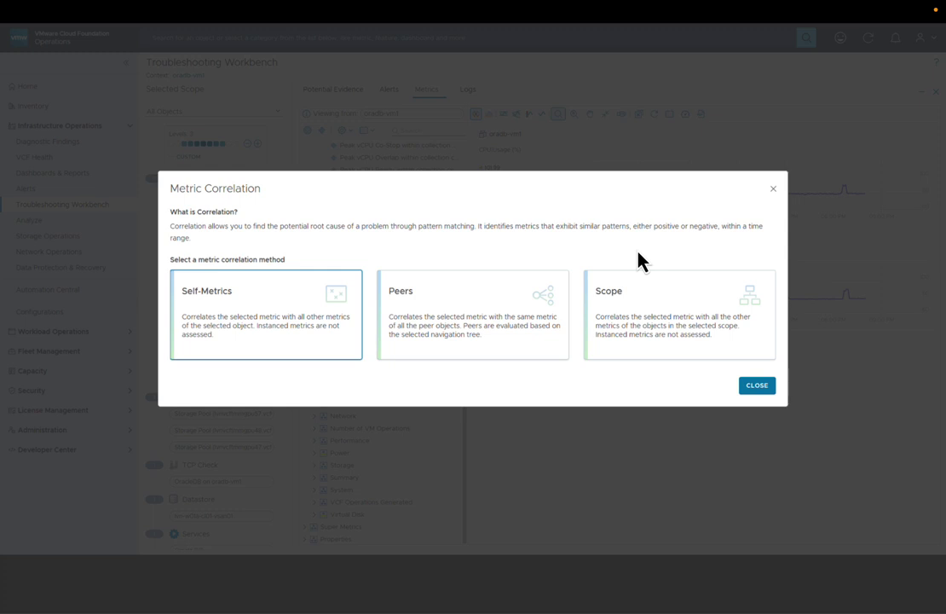
click(251, 334)
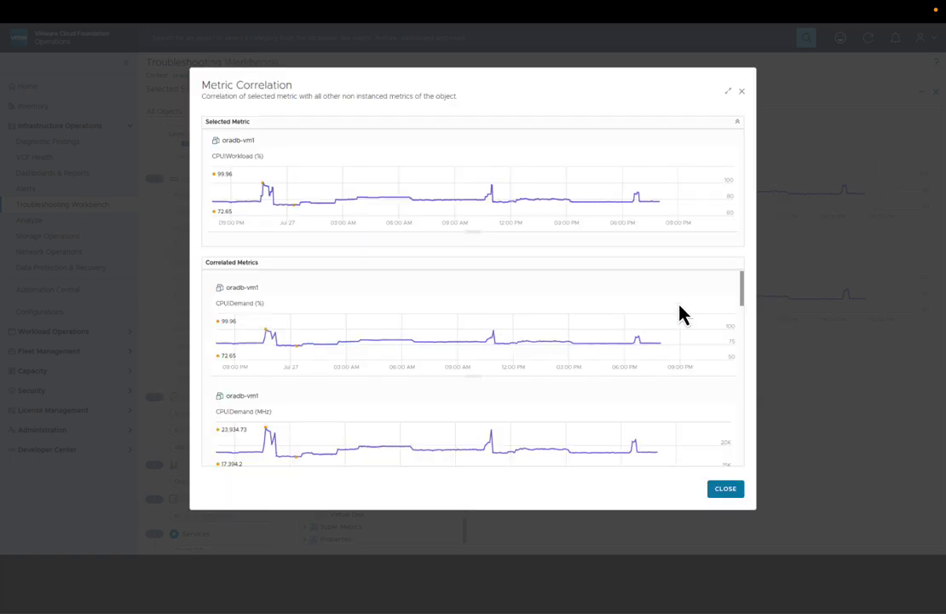
scroll(743, 308, down, 3)
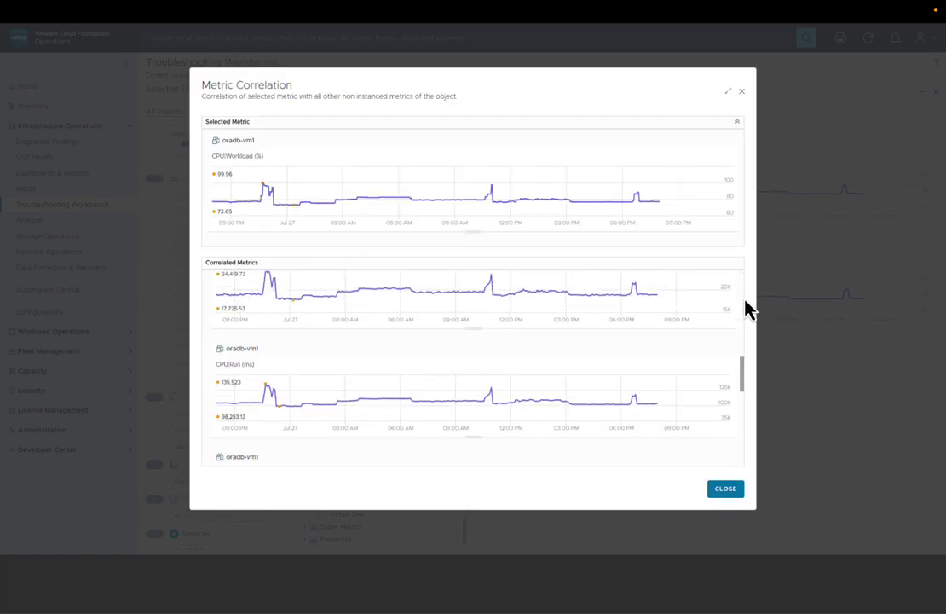
Review the remaining correlated metrics of oradb-vm1 and close the metric correlation
scroll(746, 309, down, 5)
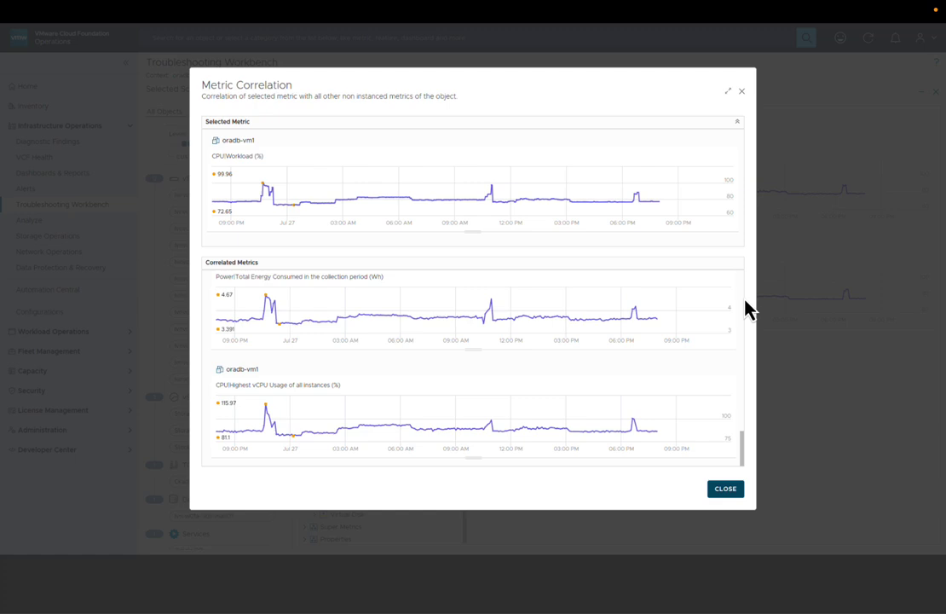
key(Escape)
Analyze network flows with the scope All flows, a duration of Last 30 days and all ports
click(68, 224)
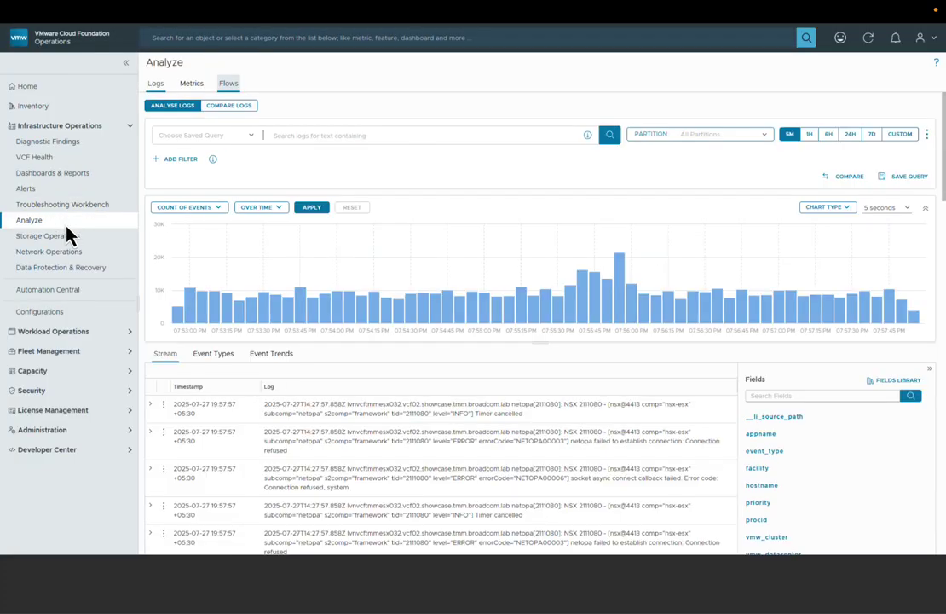
click(227, 85)
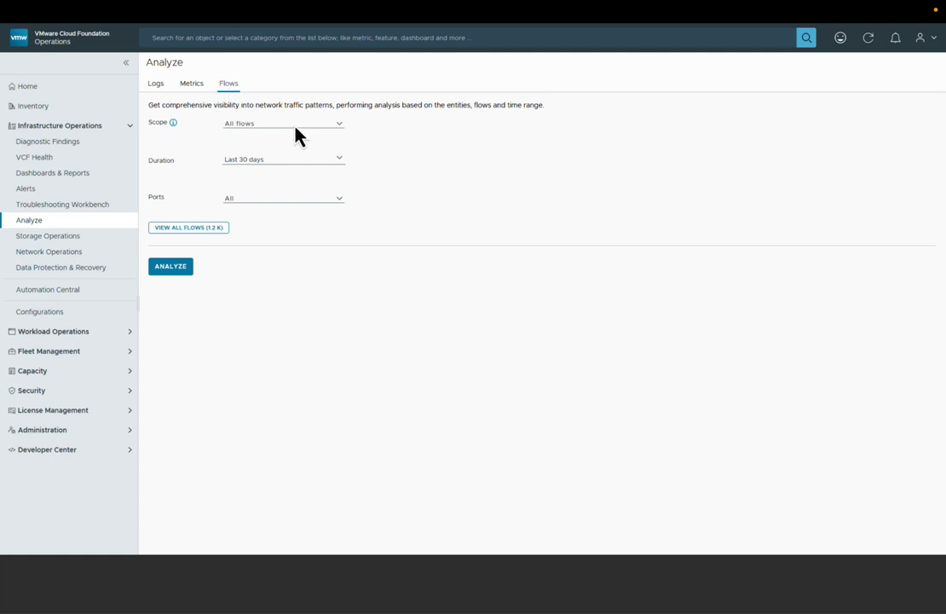
click(341, 162)
click(305, 227)
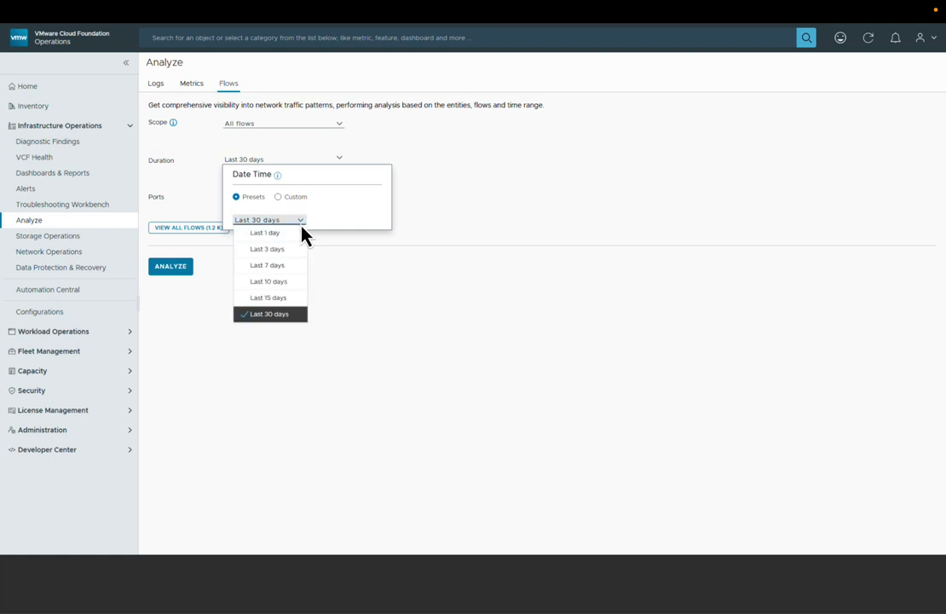
click(276, 314)
click(170, 268)
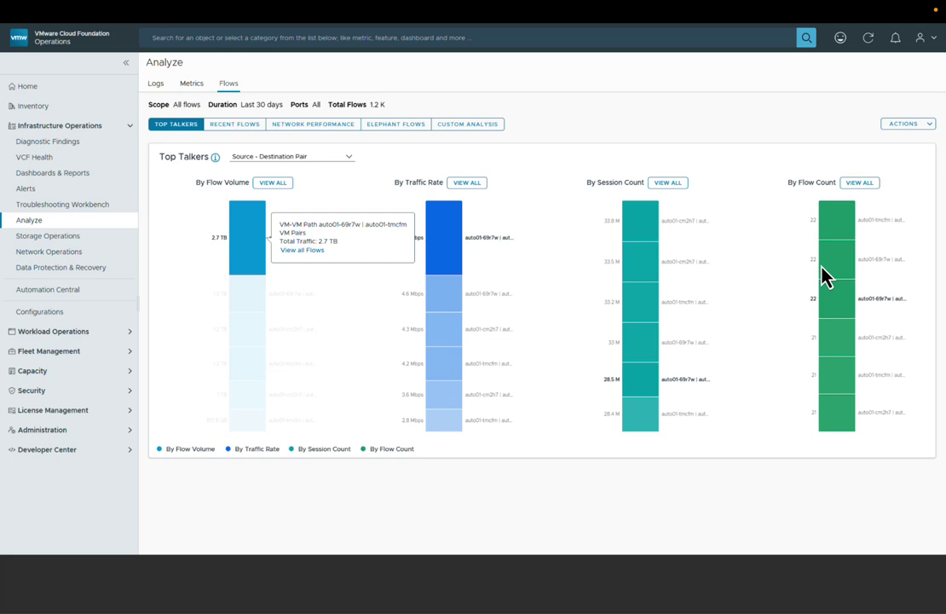
Examine the flows of the top talker pair by flow volume, including the entity details of its port 6082 flow
click(252, 262)
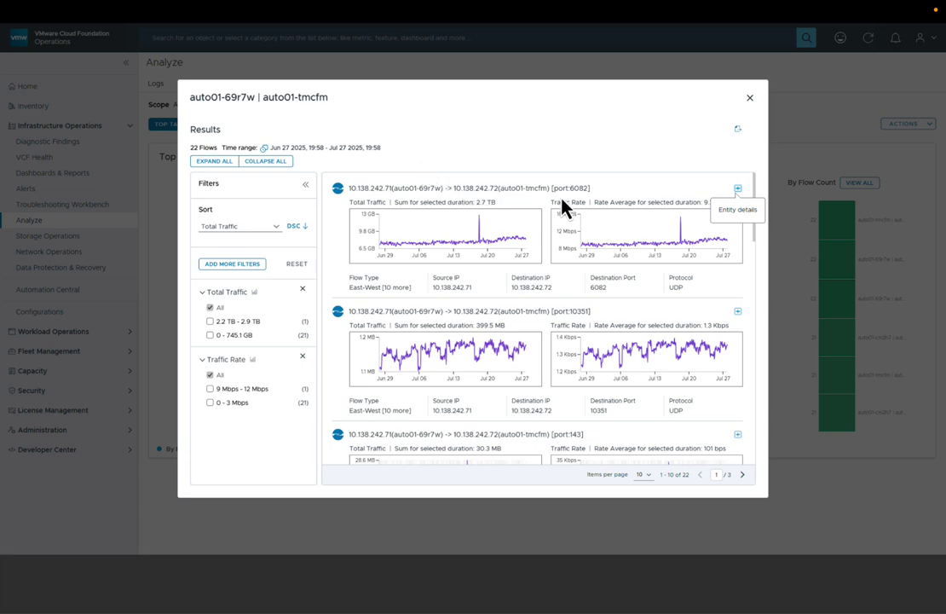
click(738, 189)
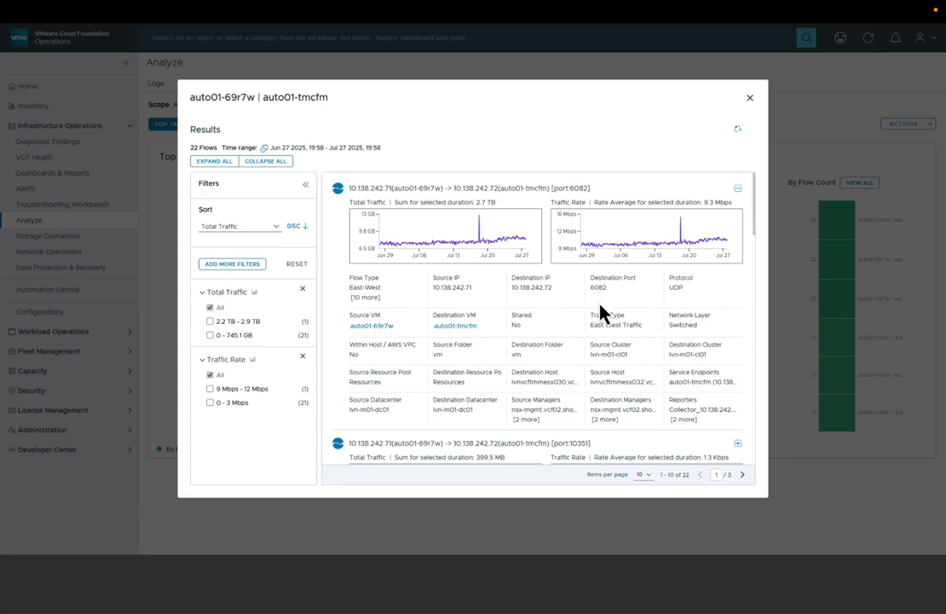
scroll(606, 311, down, 3)
click(750, 97)
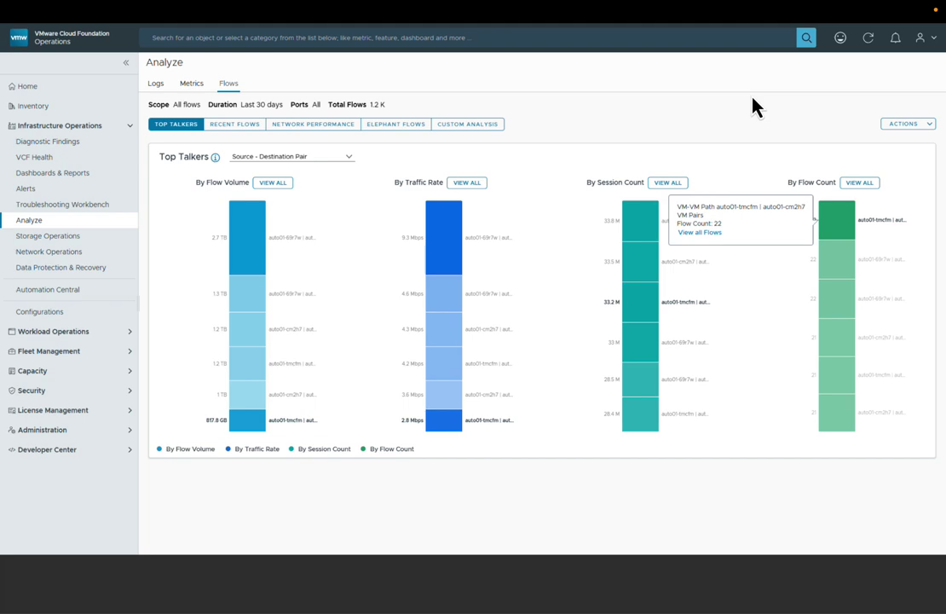
Examine the entity details of the port 6082 flow for the auto01-tmcfm | auto01-cm2h7 pair under flow count
click(839, 238)
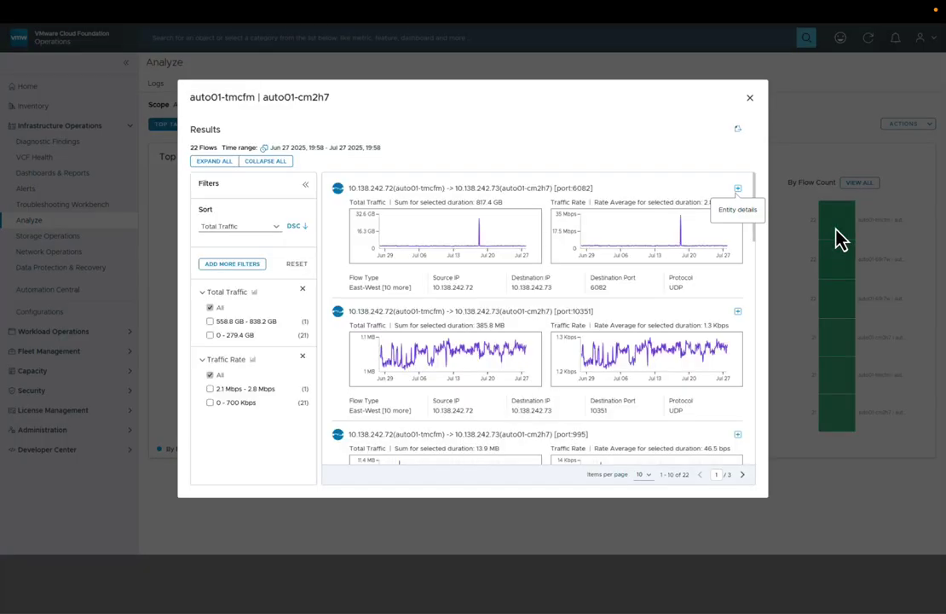
click(738, 188)
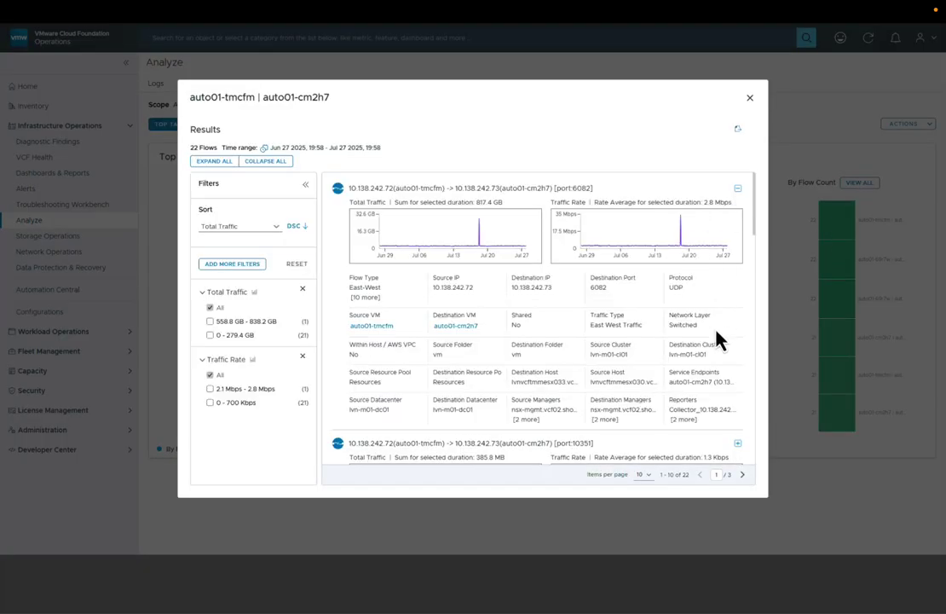
key(Escape)
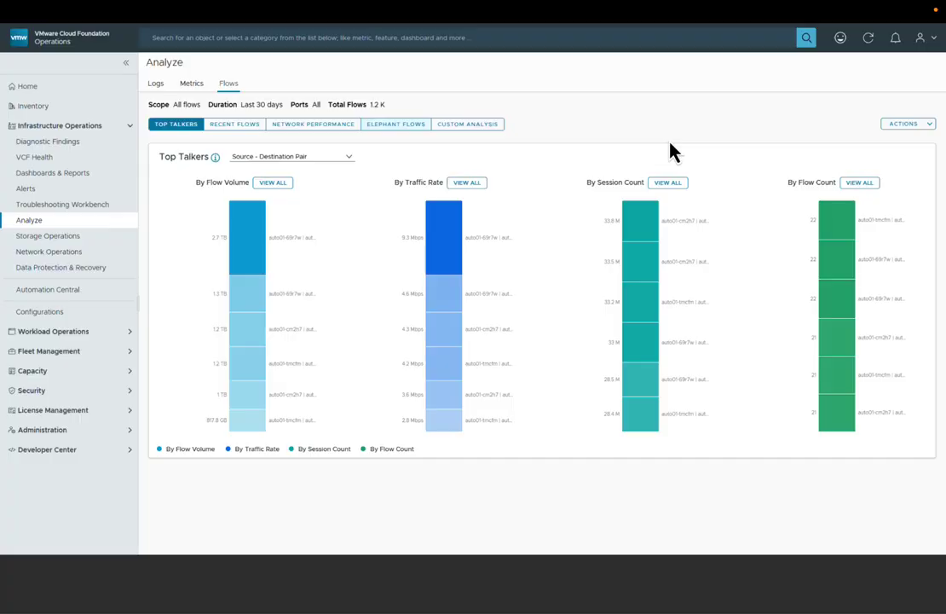
View the elephant flows and inspect the auto01-69r7w to auto01-tmcfm flow on port 6082
click(415, 128)
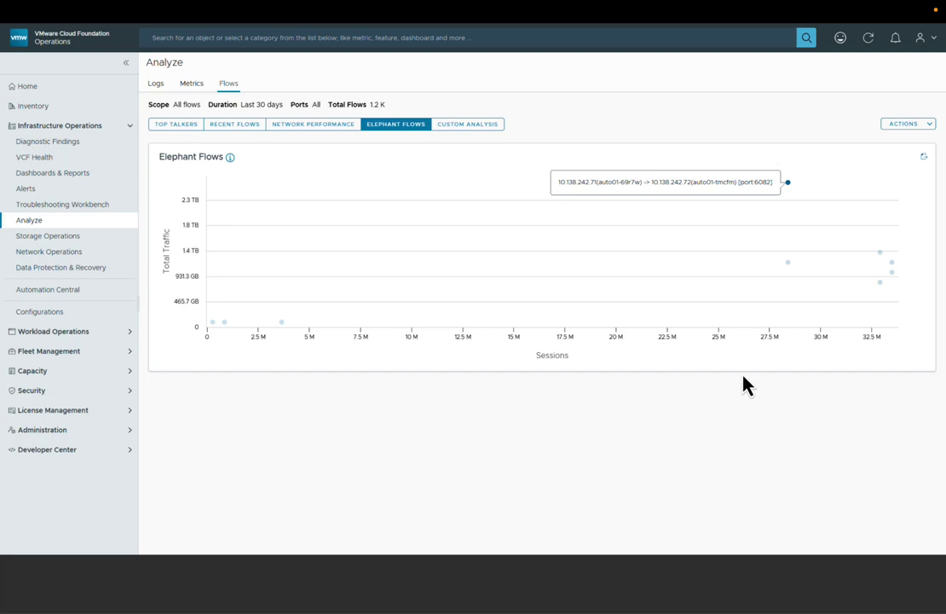
click(788, 181)
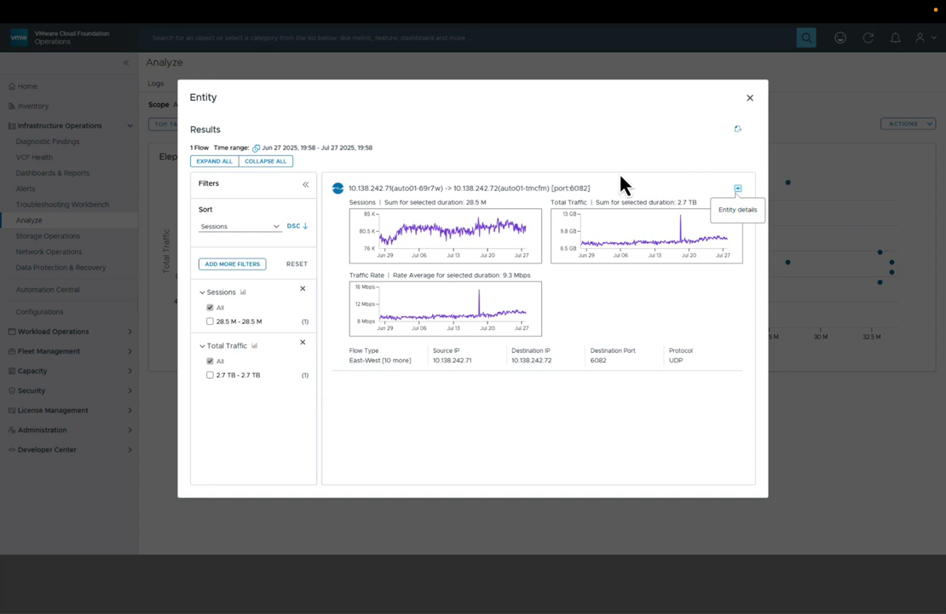
key(Escape)
View the custom analysis of VM outliers by destination and source bytes, and expand the entity details of auto01-tmcfm
click(492, 127)
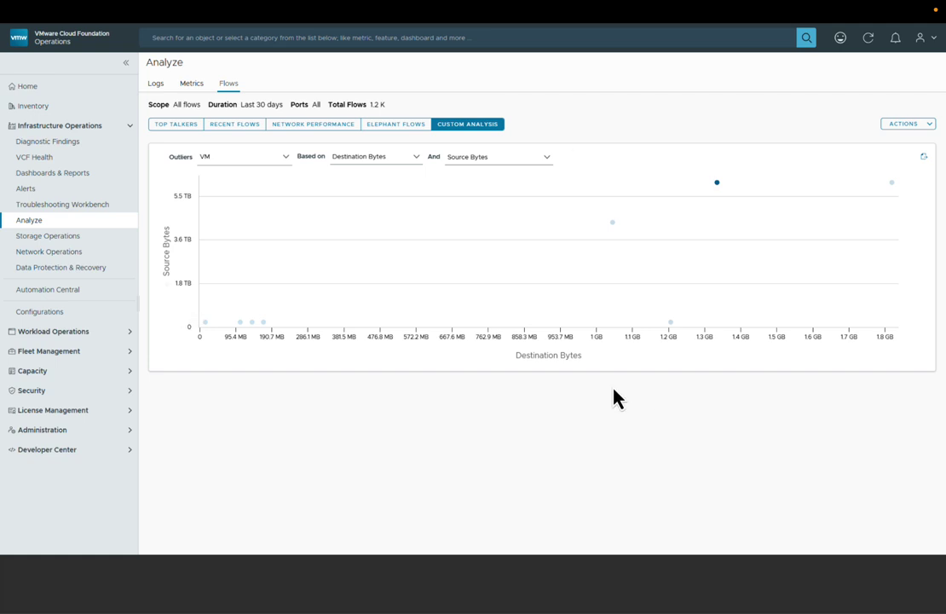
click(717, 182)
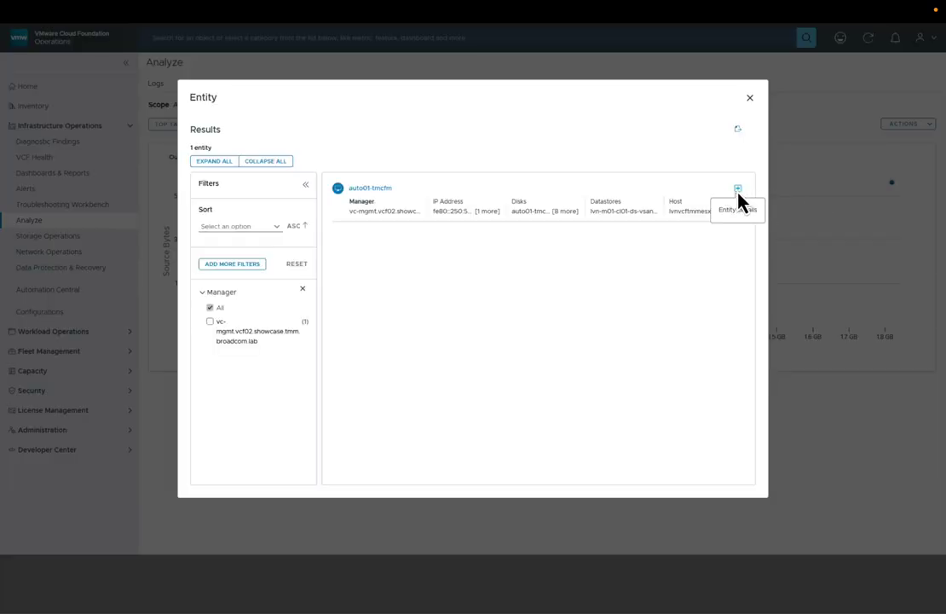
click(738, 189)
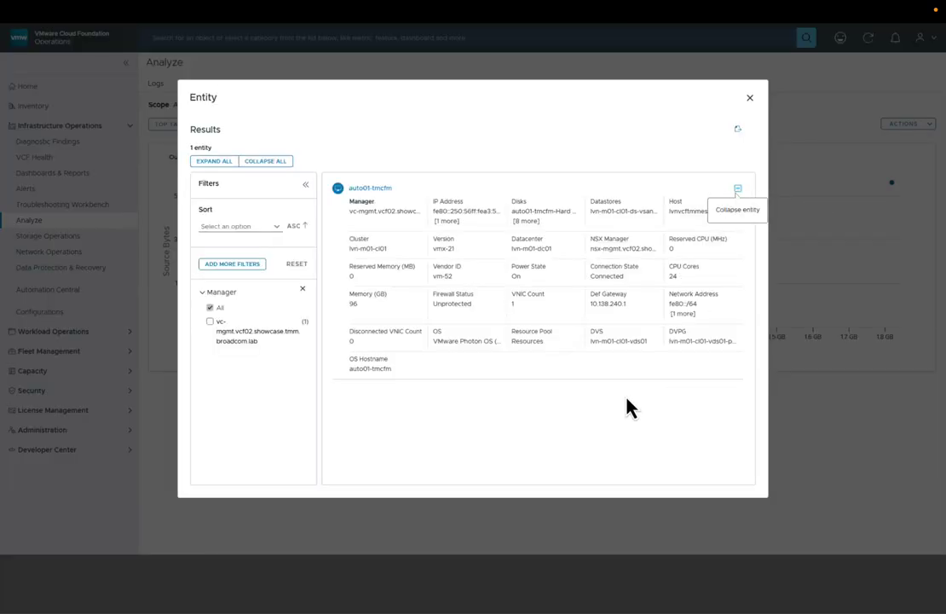